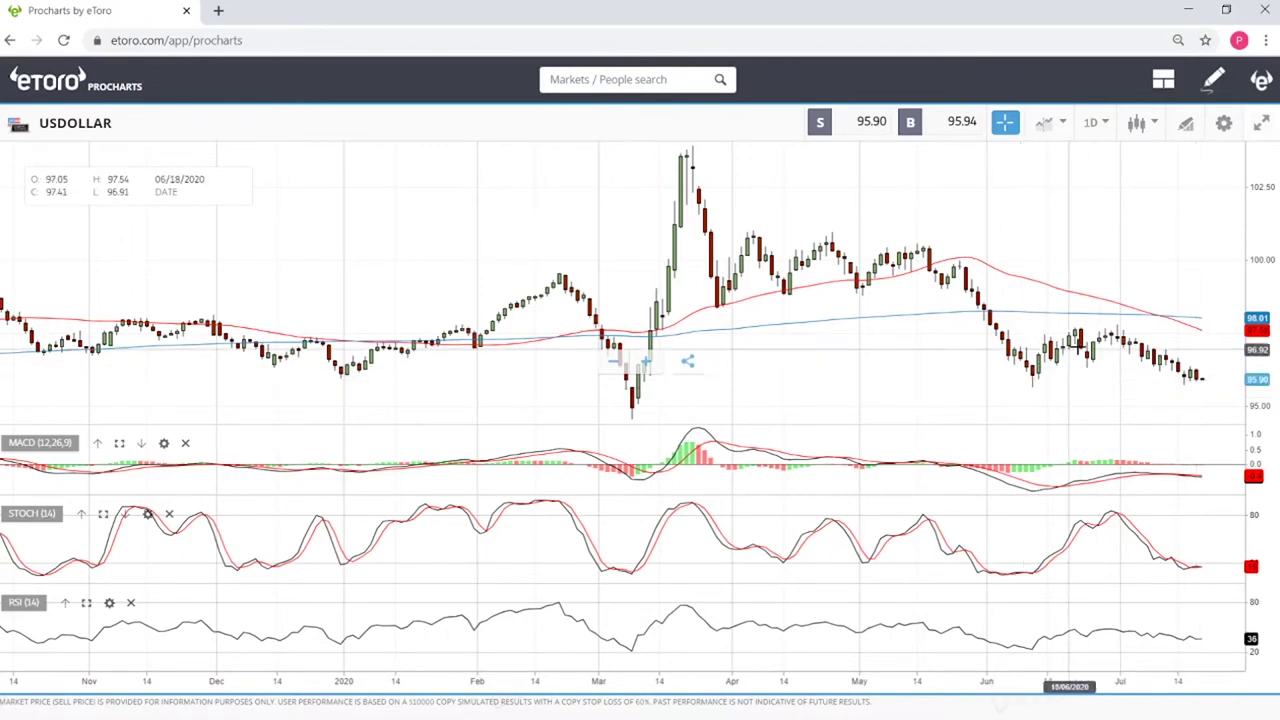
# - Draw a near-horizontal support line at about 95.77, from the 20 July 2020 candle back to early January 2020
pyautogui.click(1190, 126)
pyautogui.click(651, 509)
pyautogui.click(1200, 380)
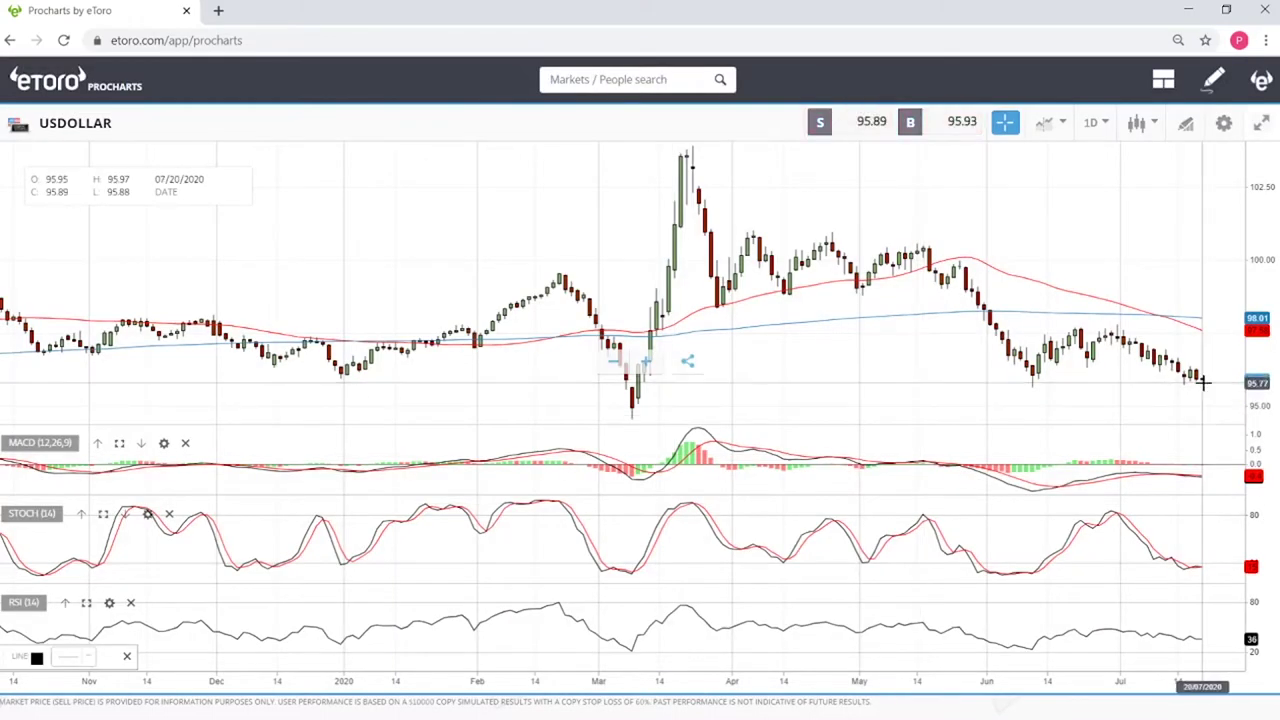
pyautogui.click(383, 384)
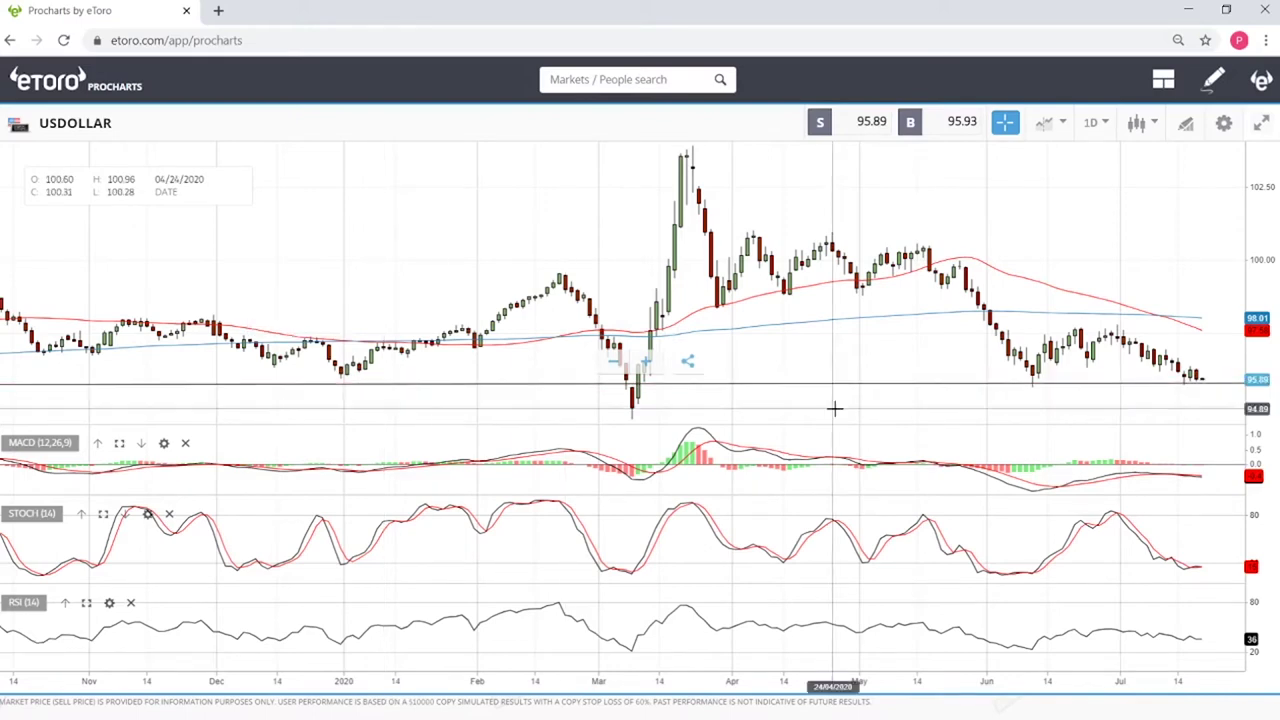
# - Draw a second horizontal support line through the March 2020 low at about 94.58, extending to early July
pyautogui.click(1185, 125)
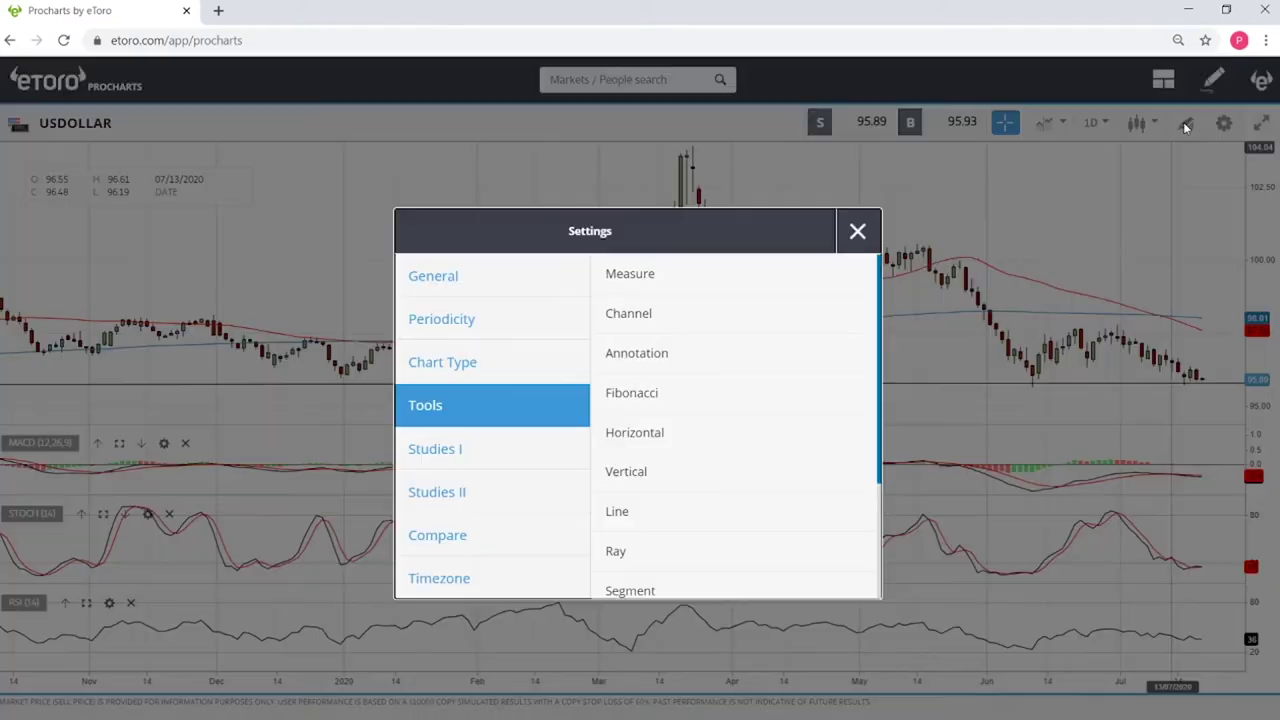
pyautogui.click(617, 516)
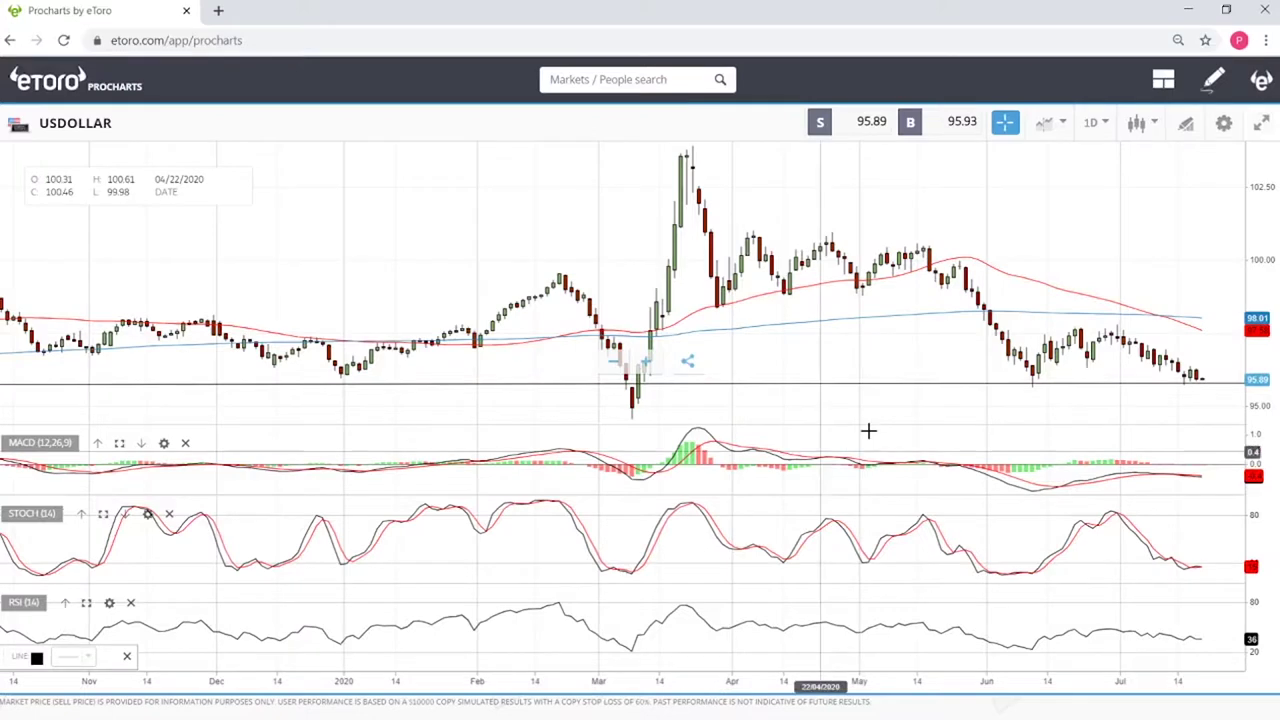
pyautogui.click(633, 410)
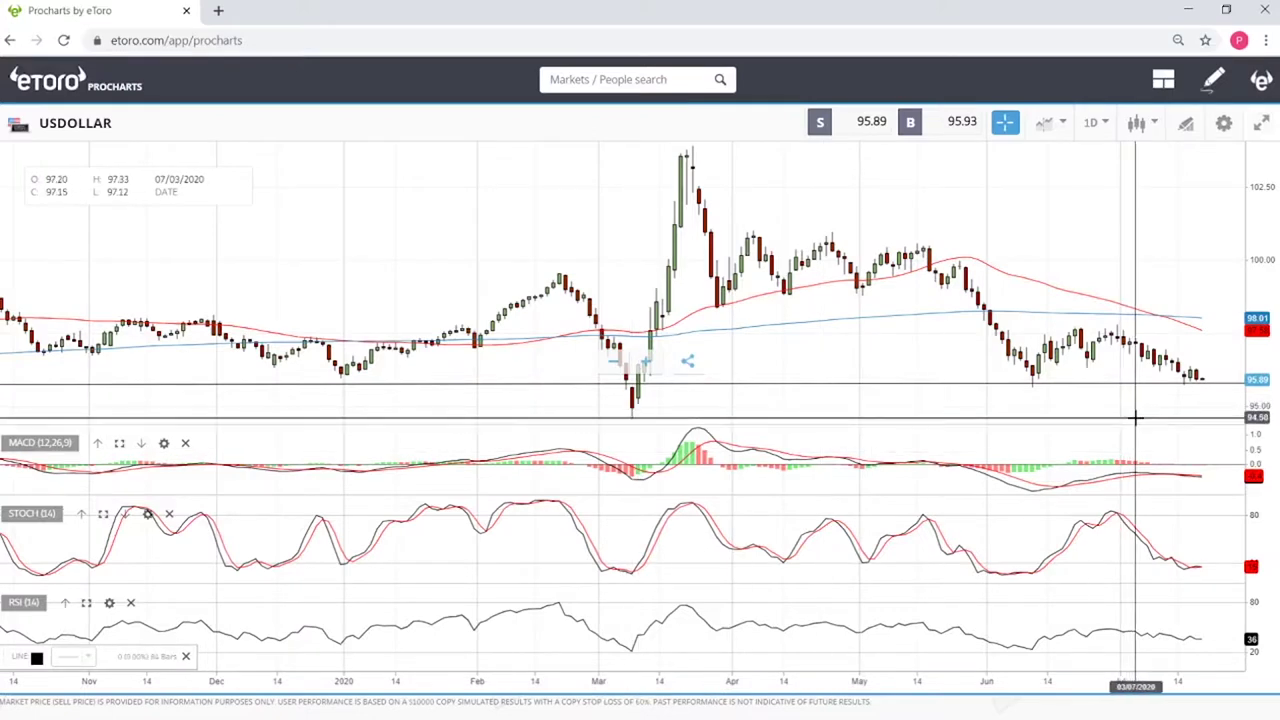
pyautogui.click(1133, 418)
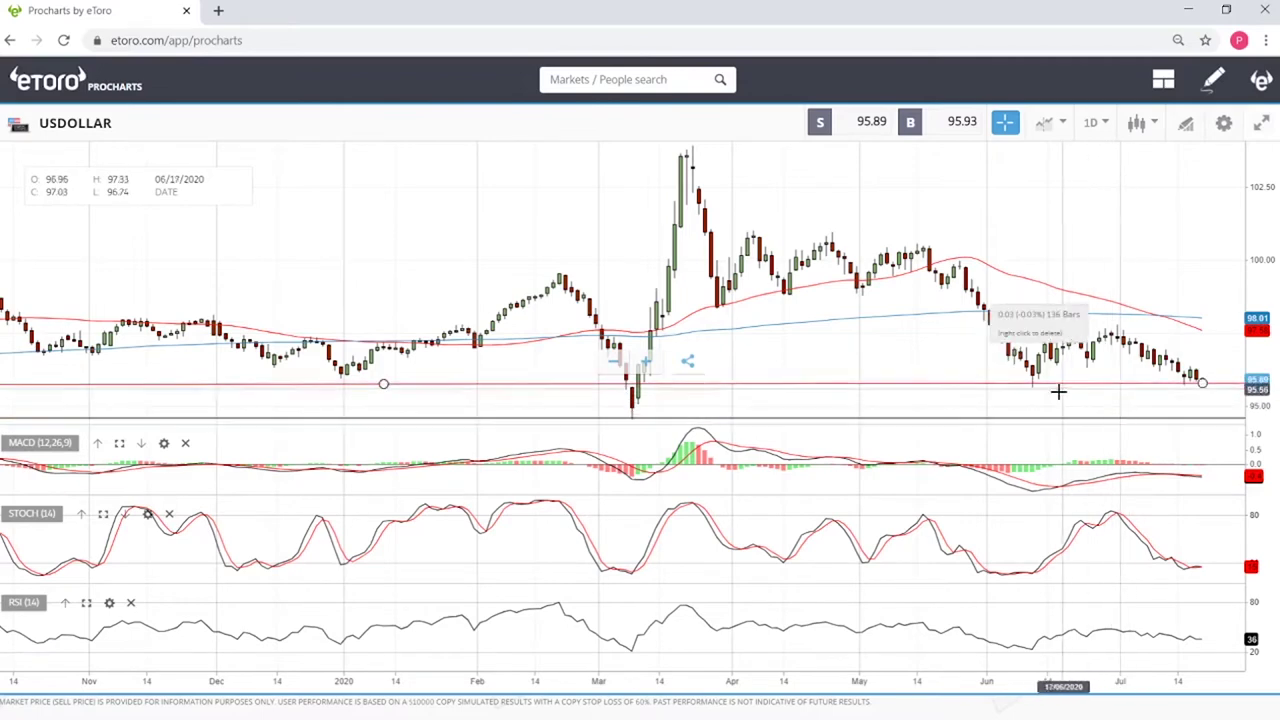
pyautogui.press('Escape')
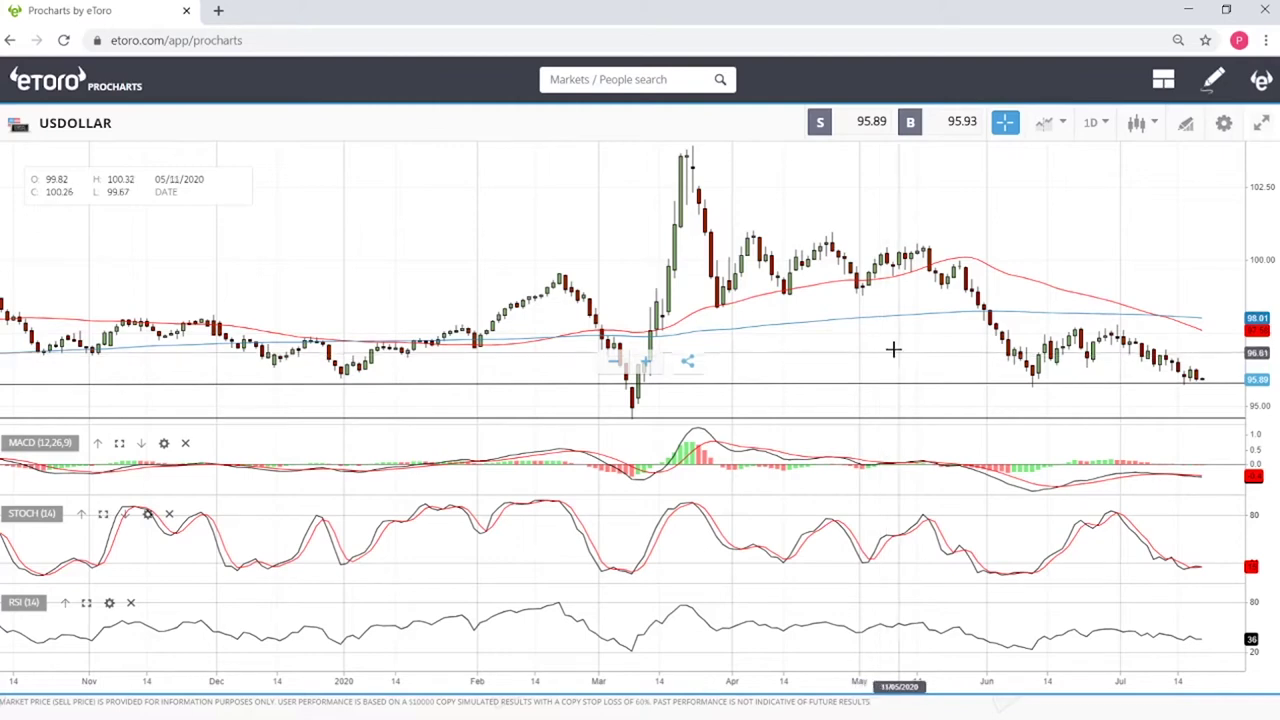
pyautogui.click(1030, 380)
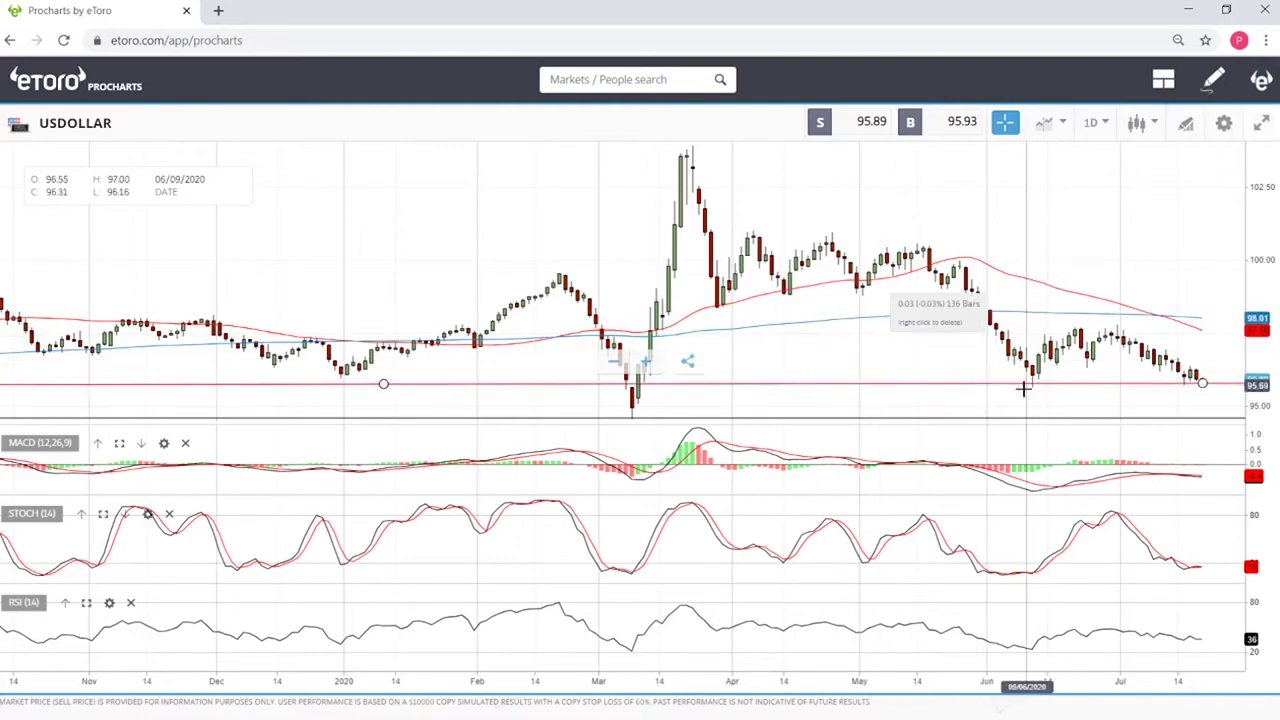
pyautogui.moveTo(1202, 383); pyautogui.dragTo(629, 417)
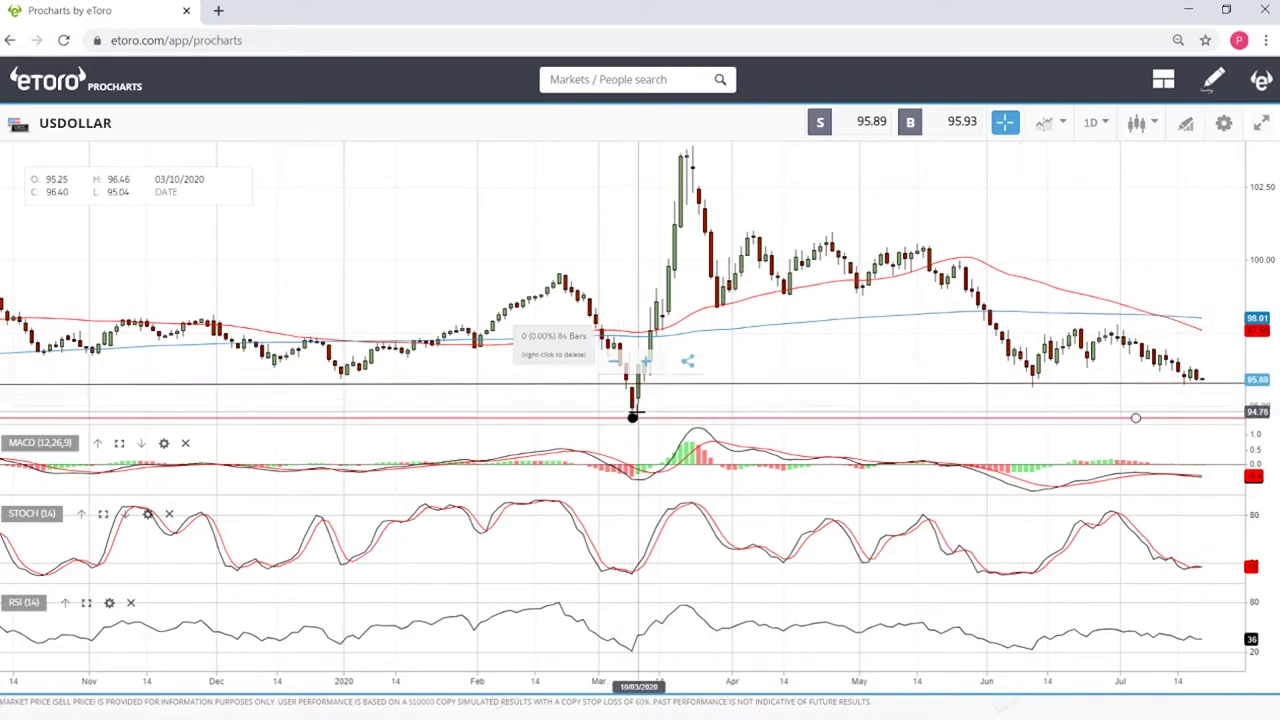
pyautogui.rightClick(632, 417)
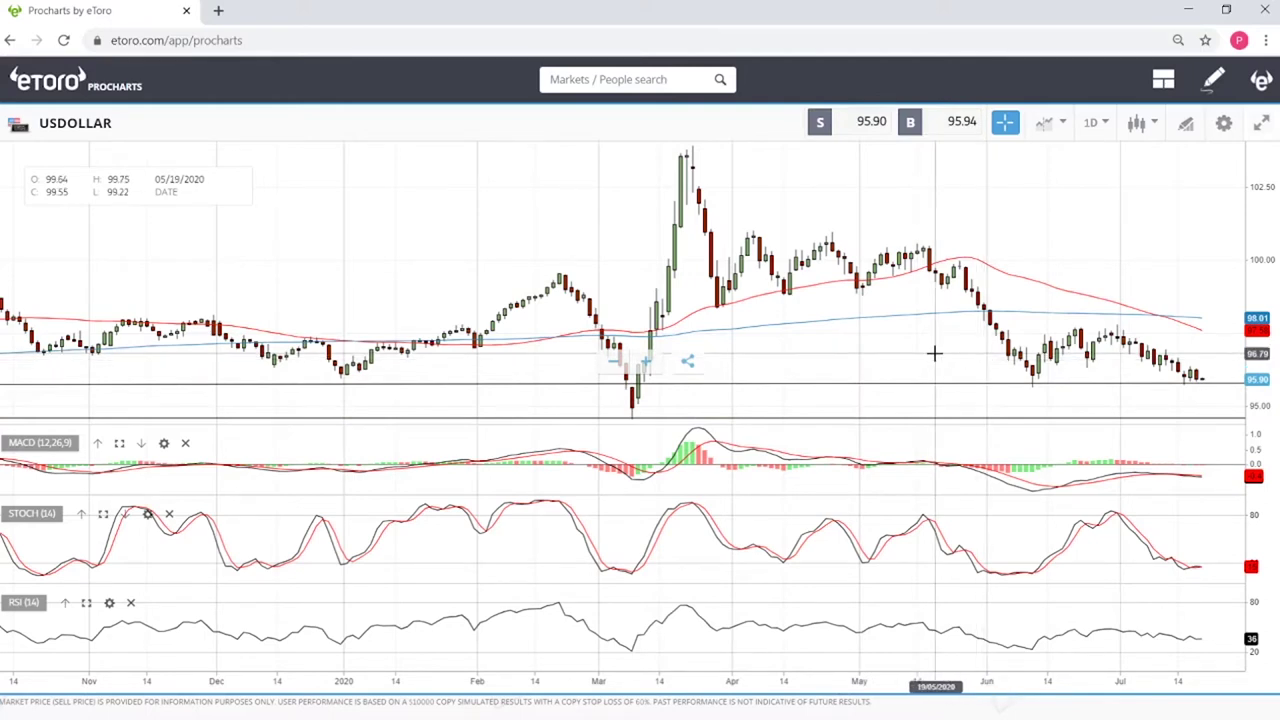
pyautogui.moveTo(383, 383); pyautogui.dragTo(1202, 383)
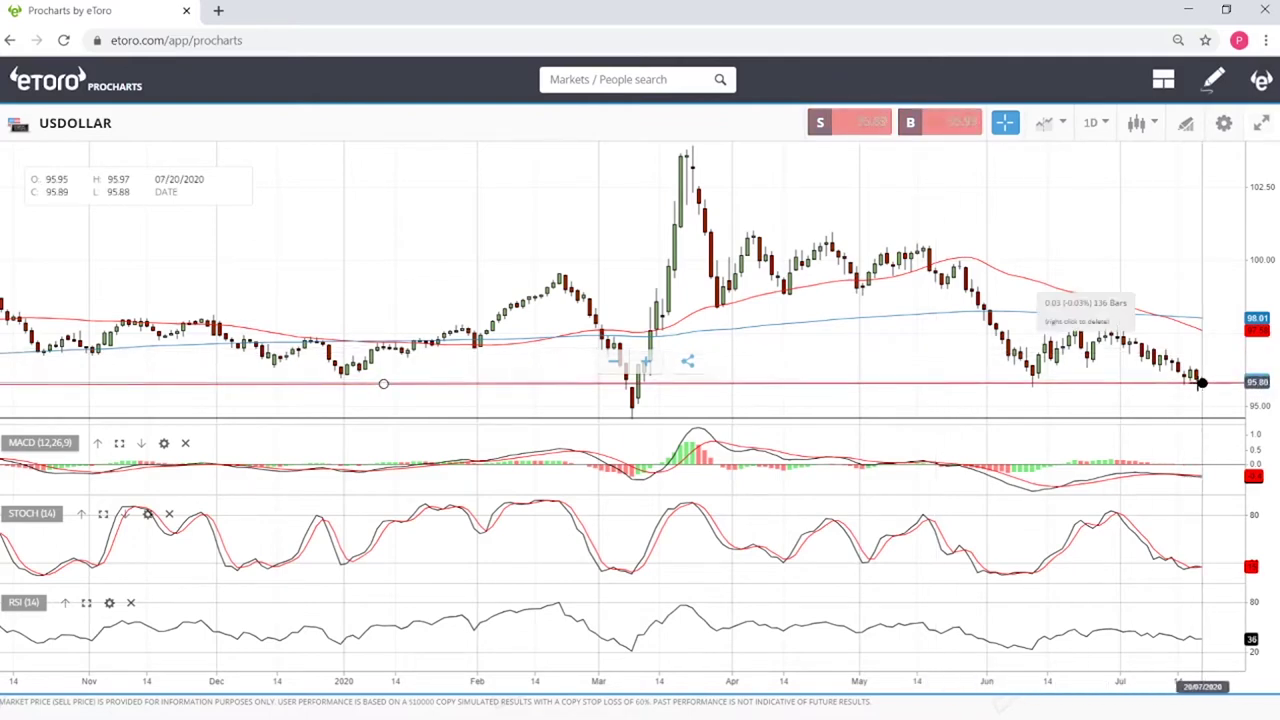
pyautogui.rightClick(1100, 383)
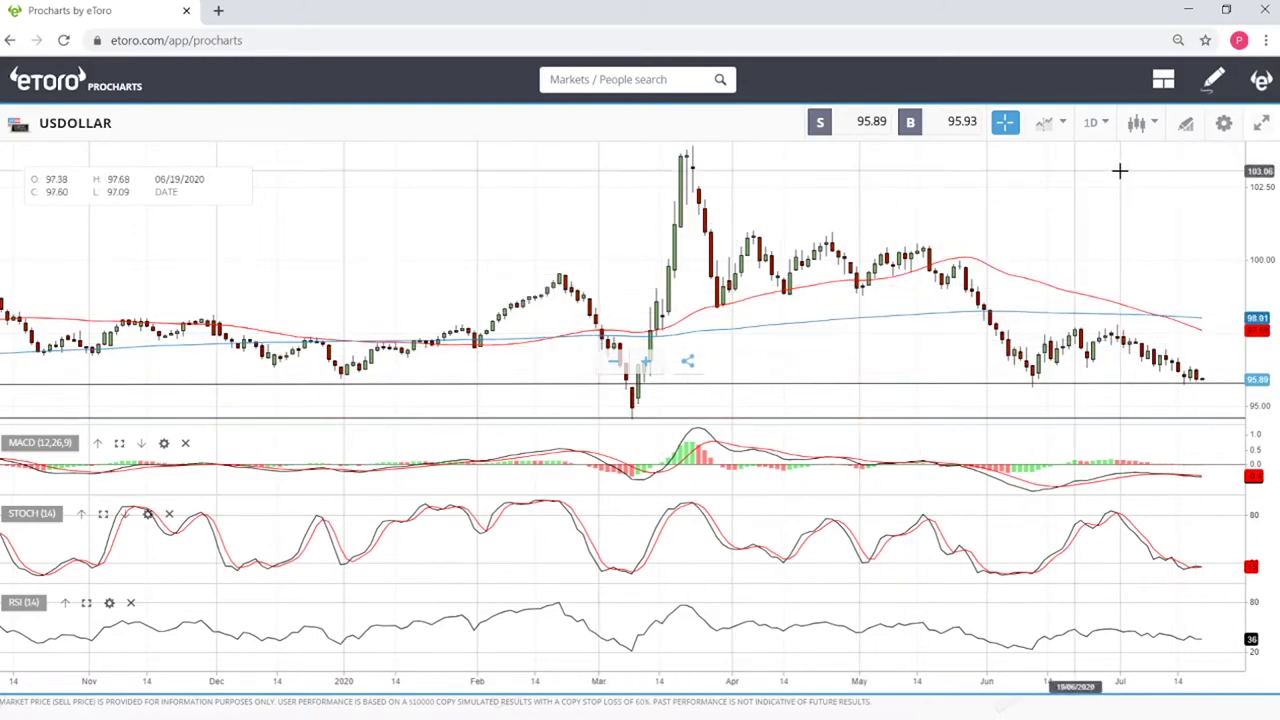
# - Add a Bollinger Bands study to the chart with period 20, 2 standard deviations, a simple moving average and channel fill
pyautogui.click(1187, 123)
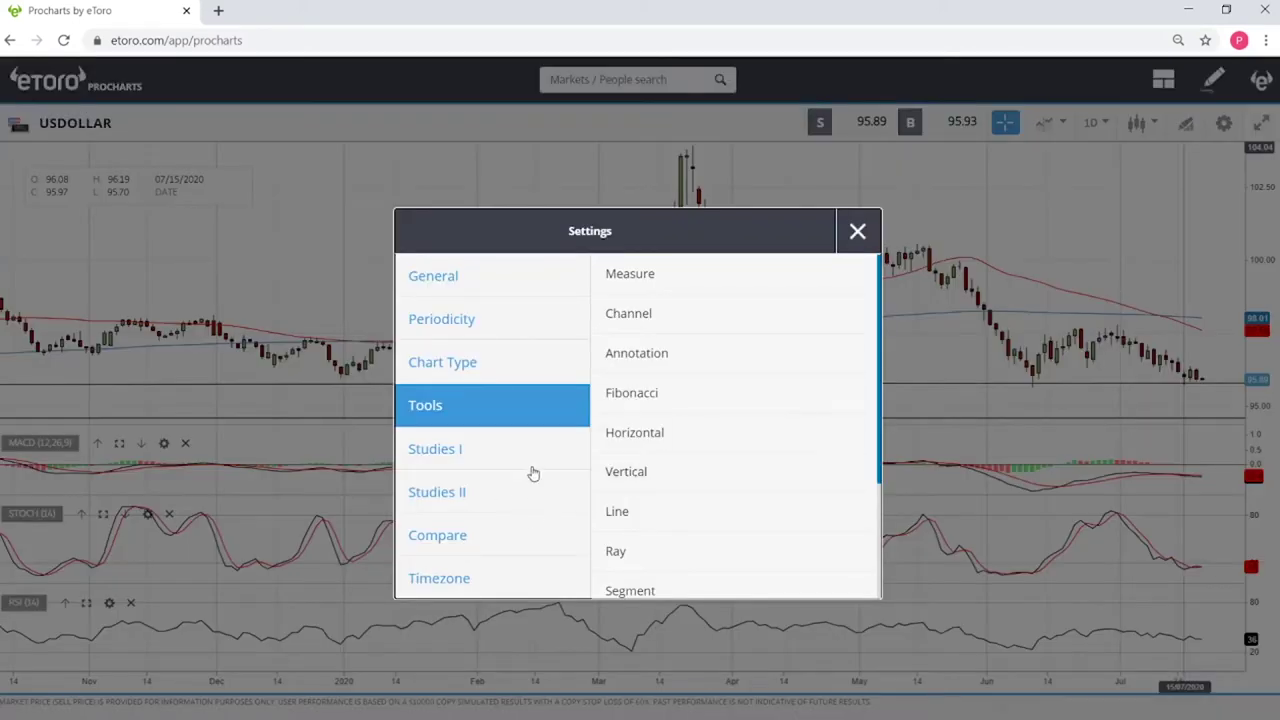
pyautogui.scroll(-3, 734, 443)
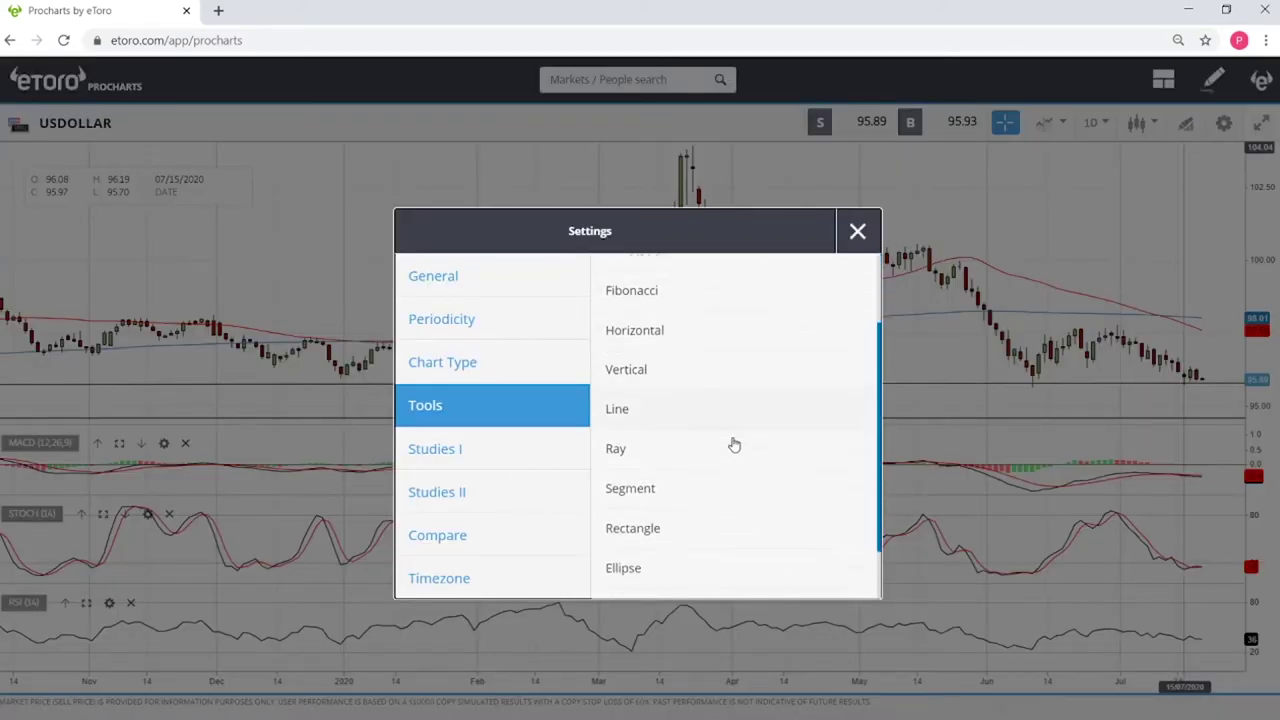
pyautogui.click(435, 450)
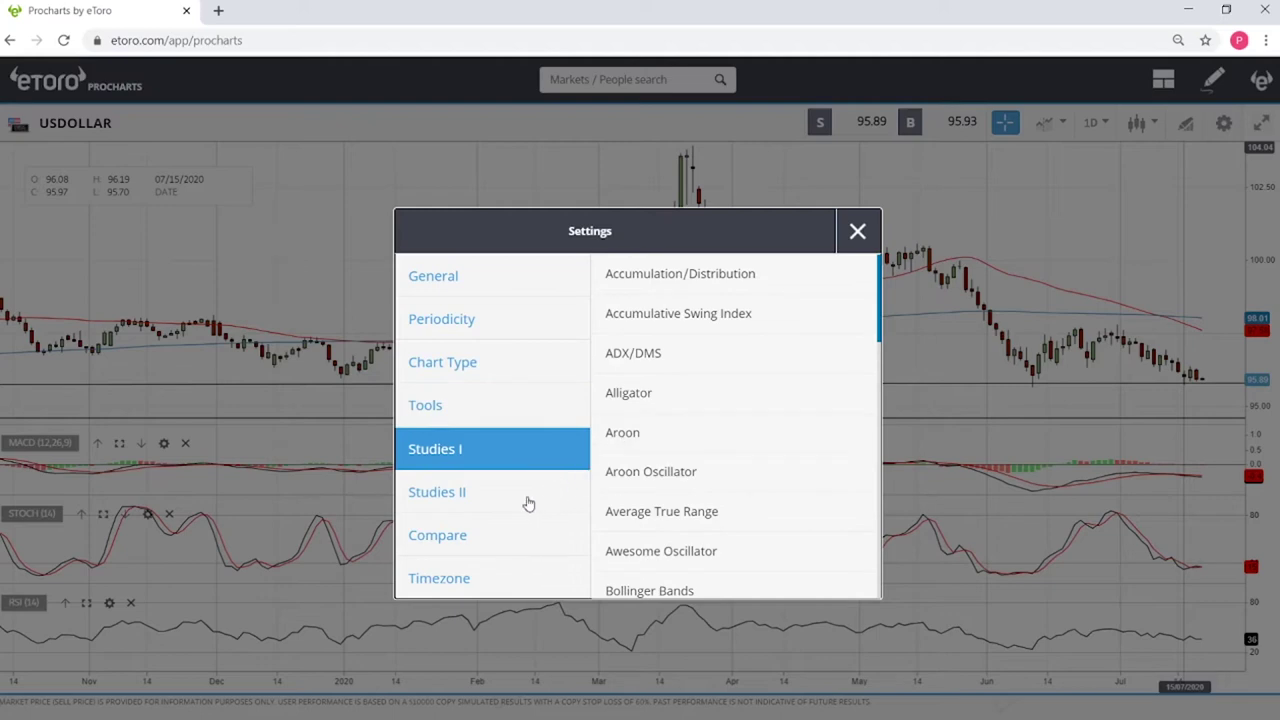
pyautogui.click(685, 590)
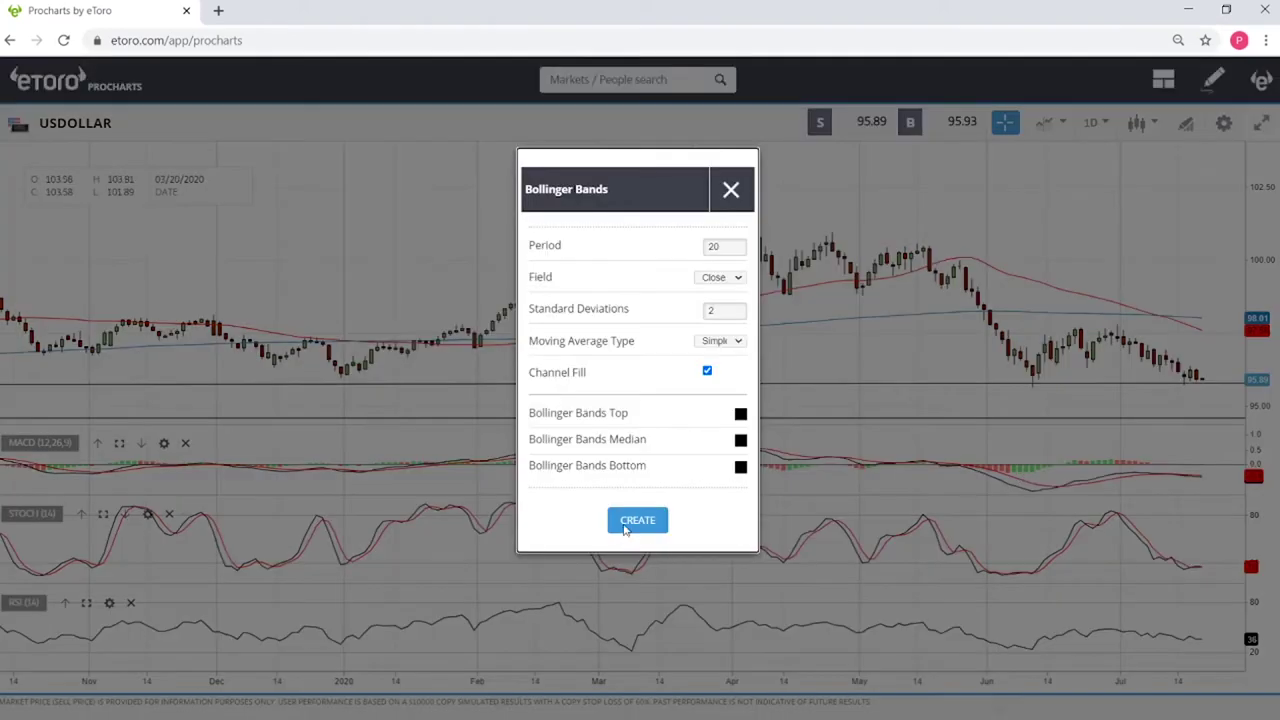
pyautogui.click(637, 521)
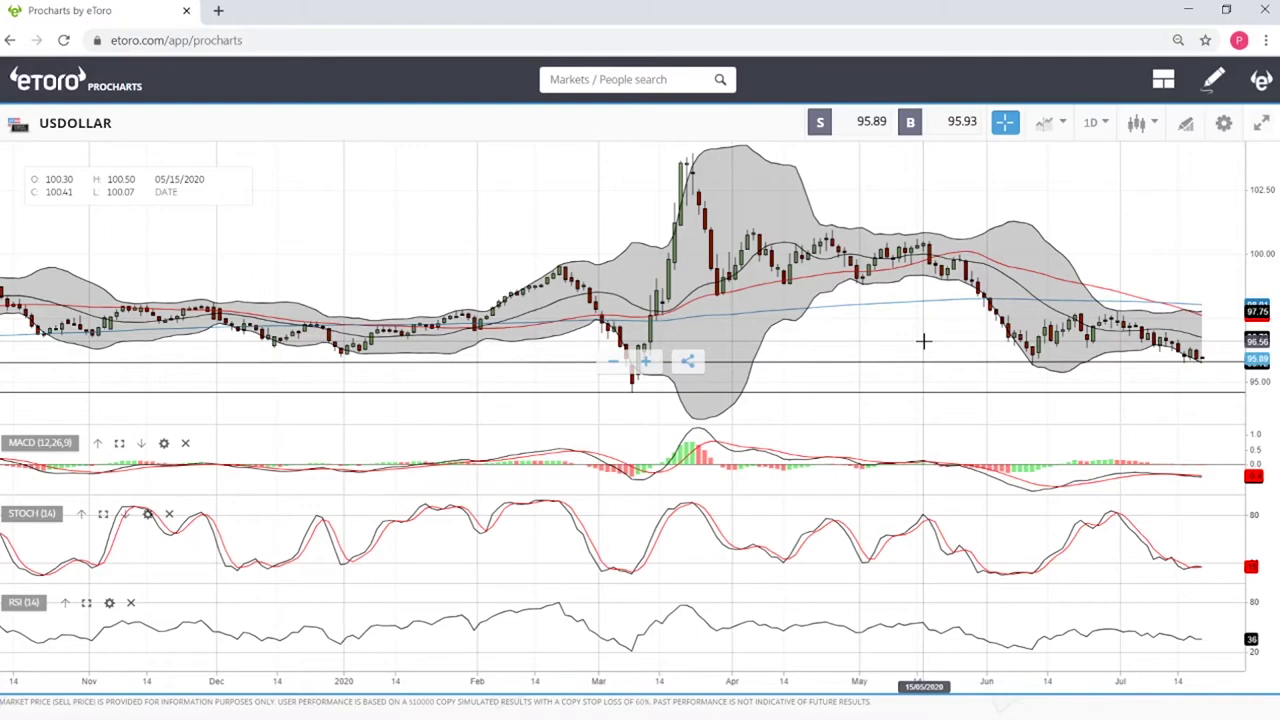
# - Remove the Bollinger Bands study from the USDOLLAR chart
pyautogui.rightClick(1040, 232)
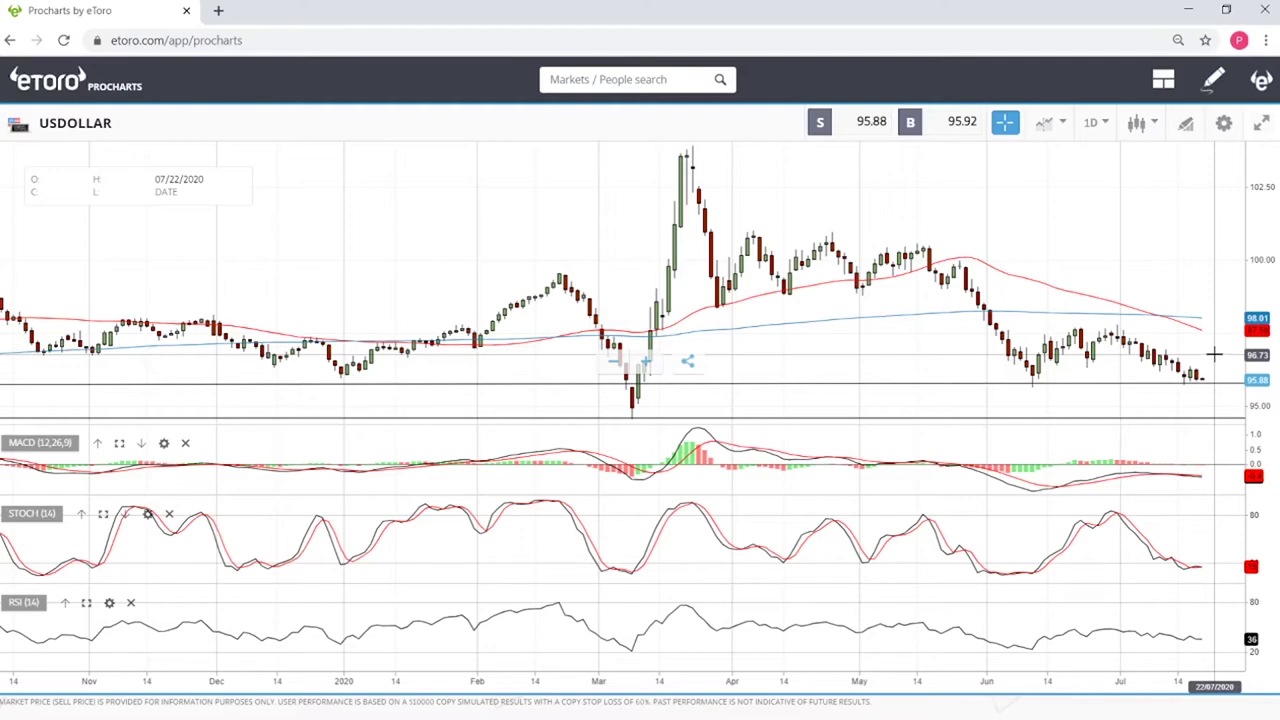
pyautogui.click(1203, 381)
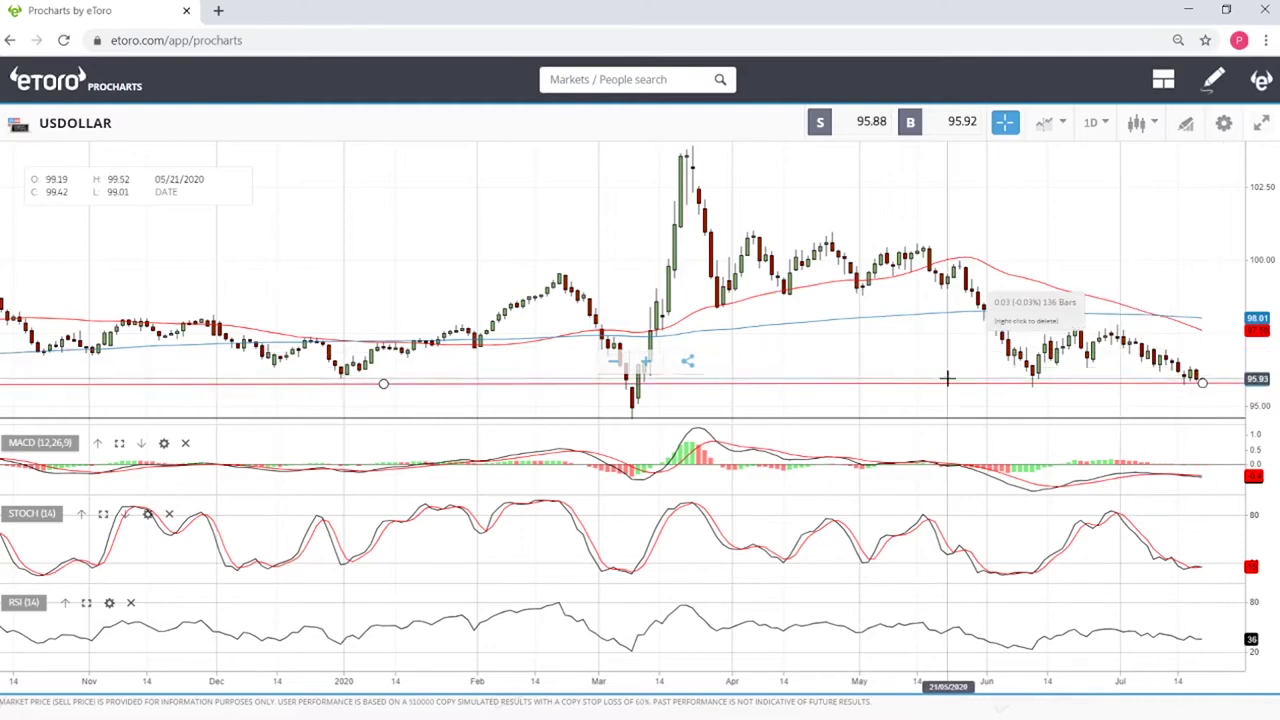
pyautogui.click(1203, 328)
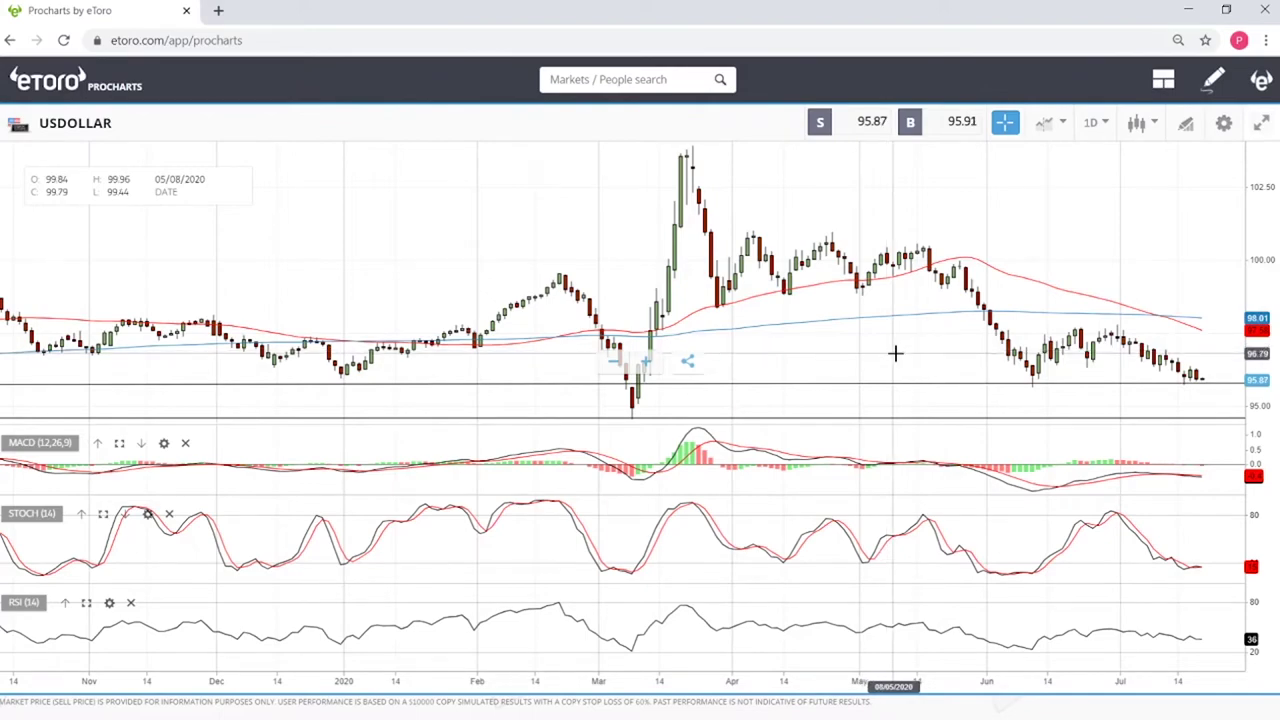
# - Set the USDOLLAR chart's periodicity to weekly (1W)
pyautogui.scroll(-5, 895, 353)
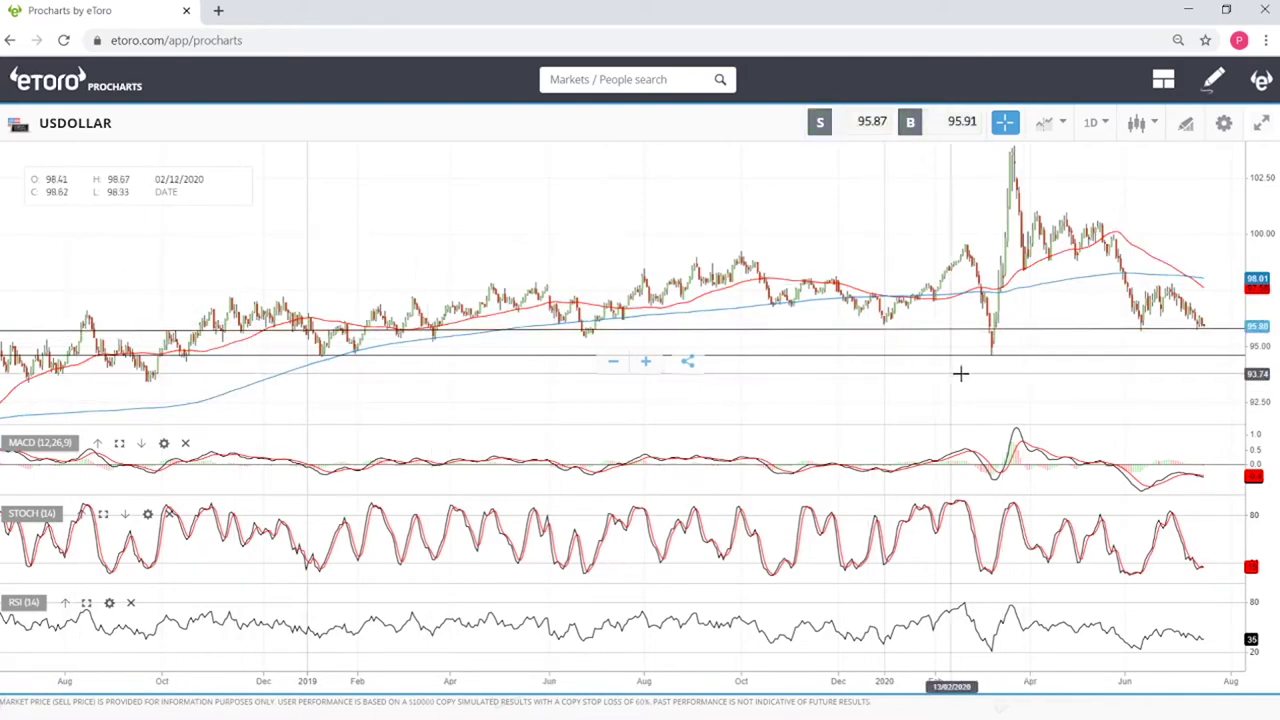
pyautogui.scroll(-3, 886, 355)
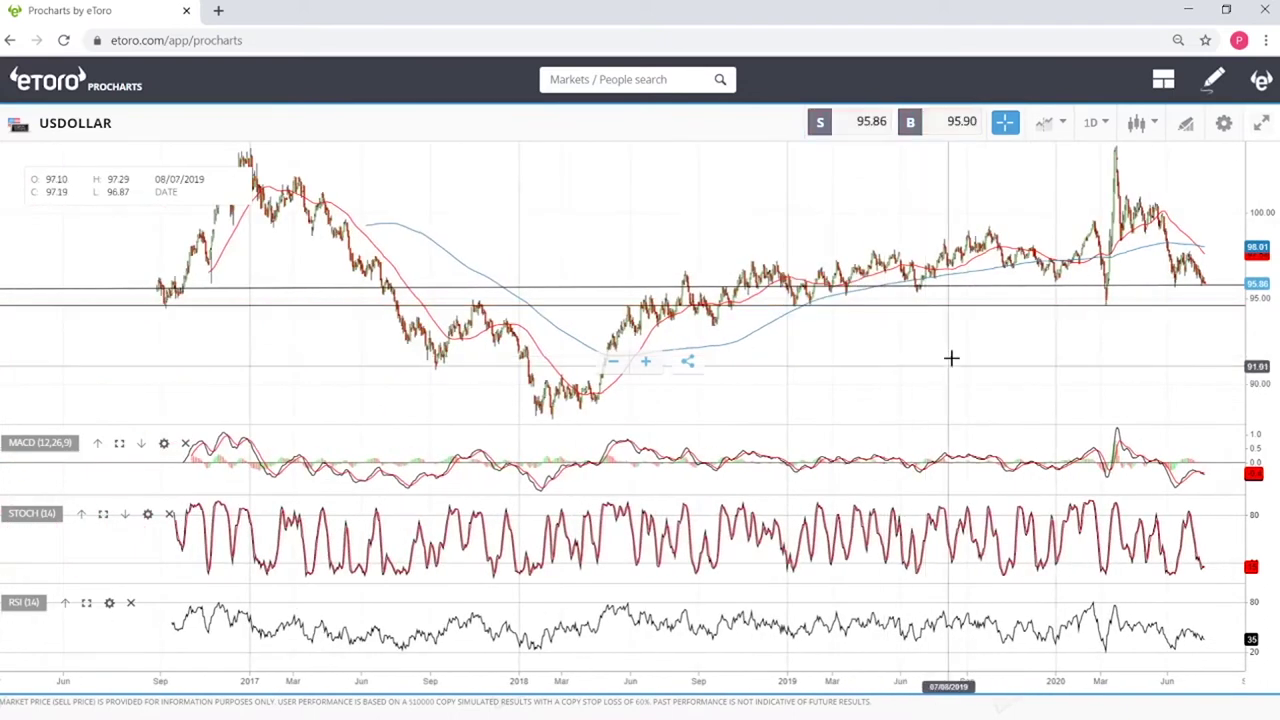
pyautogui.click(1096, 122)
pyautogui.click(655, 590)
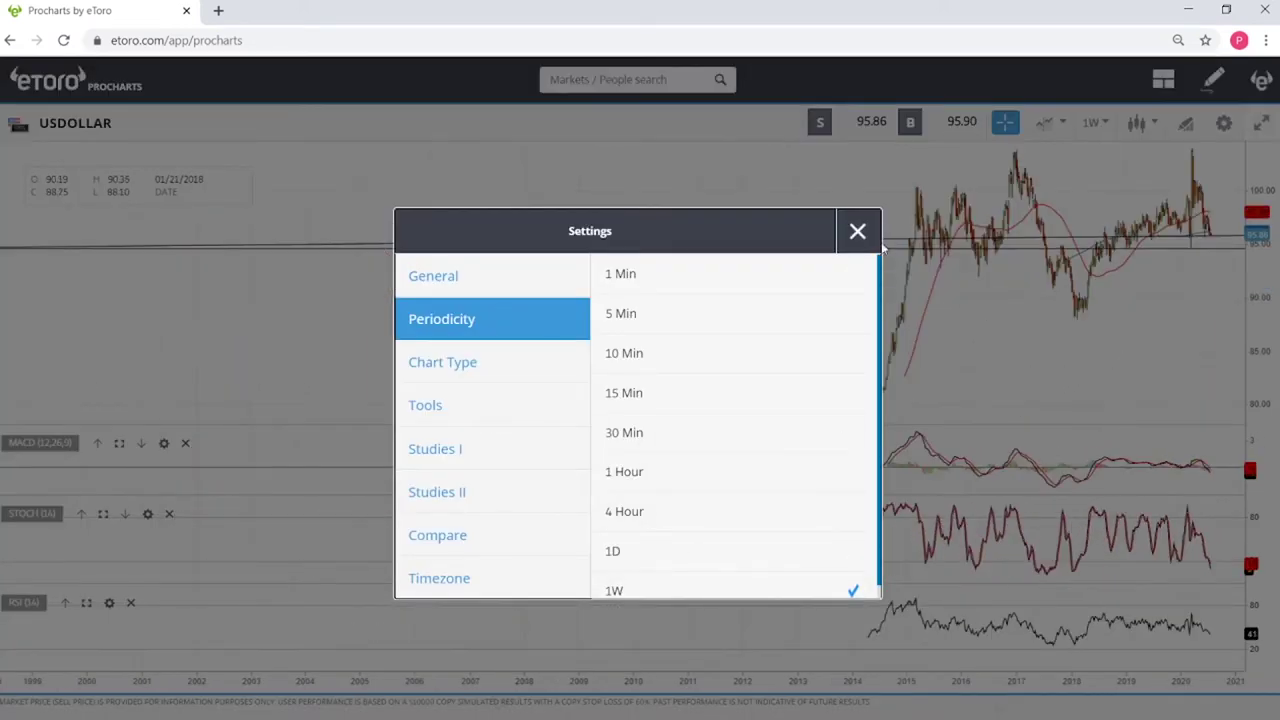
pyautogui.click(860, 233)
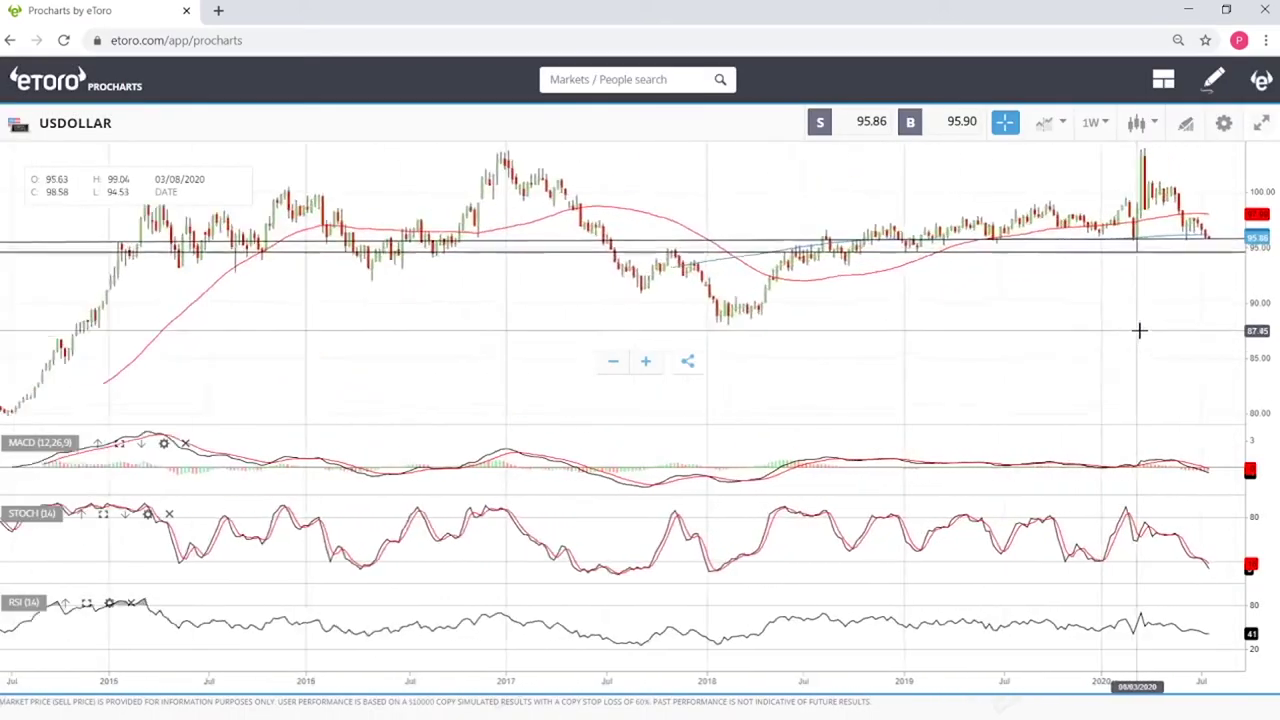
# - Check the support lines against the full weekly price history and set the periodicity back to daily (1D)
pyautogui.scroll(-3, 1094, 323)
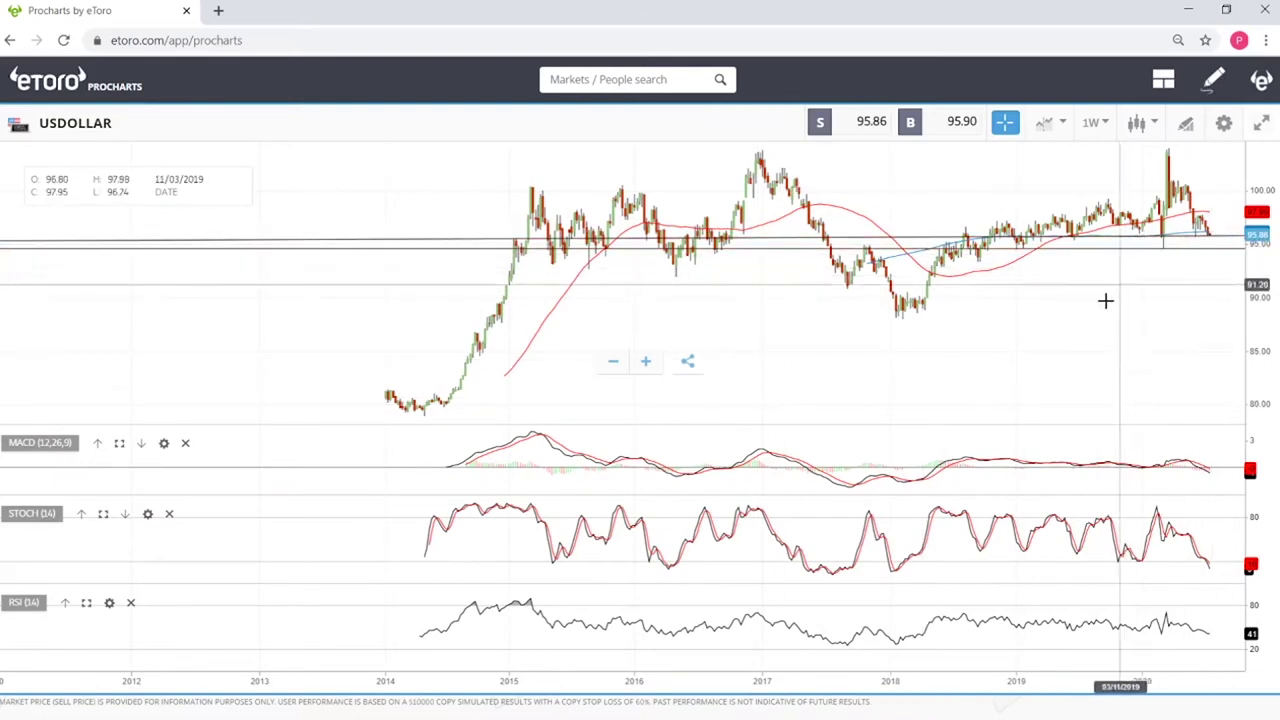
pyautogui.click(1164, 248)
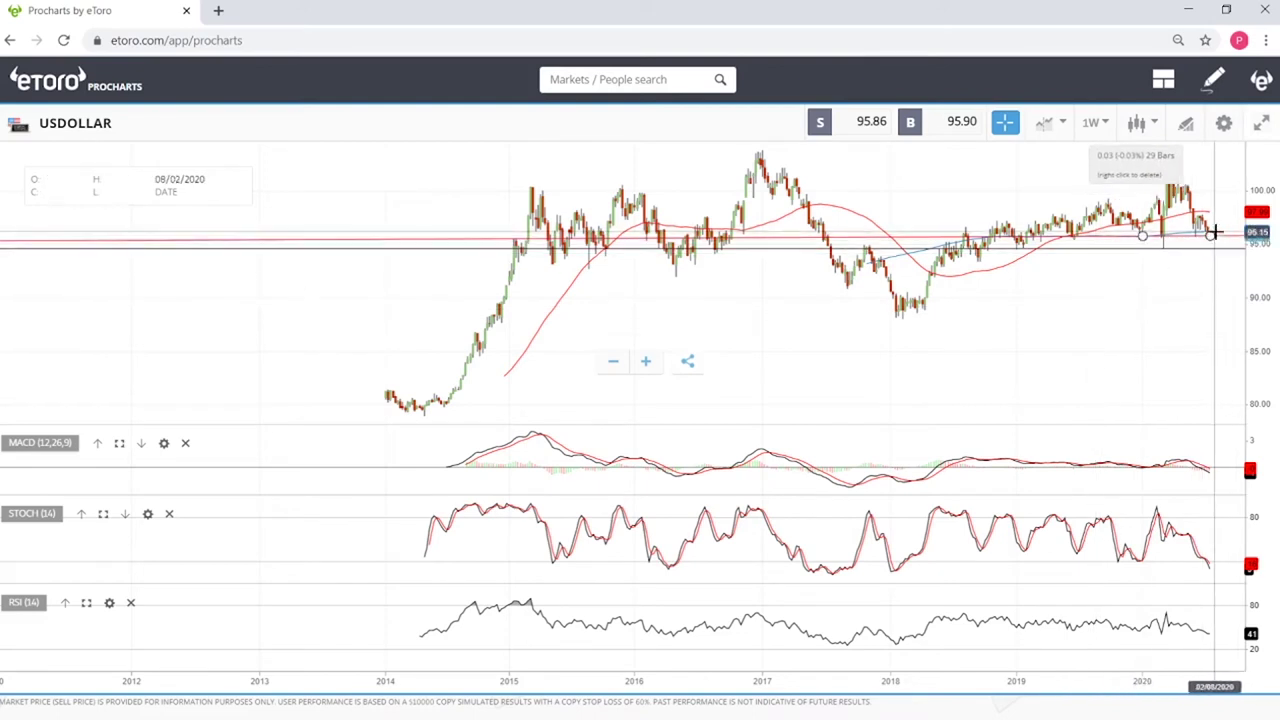
pyautogui.click(1073, 373)
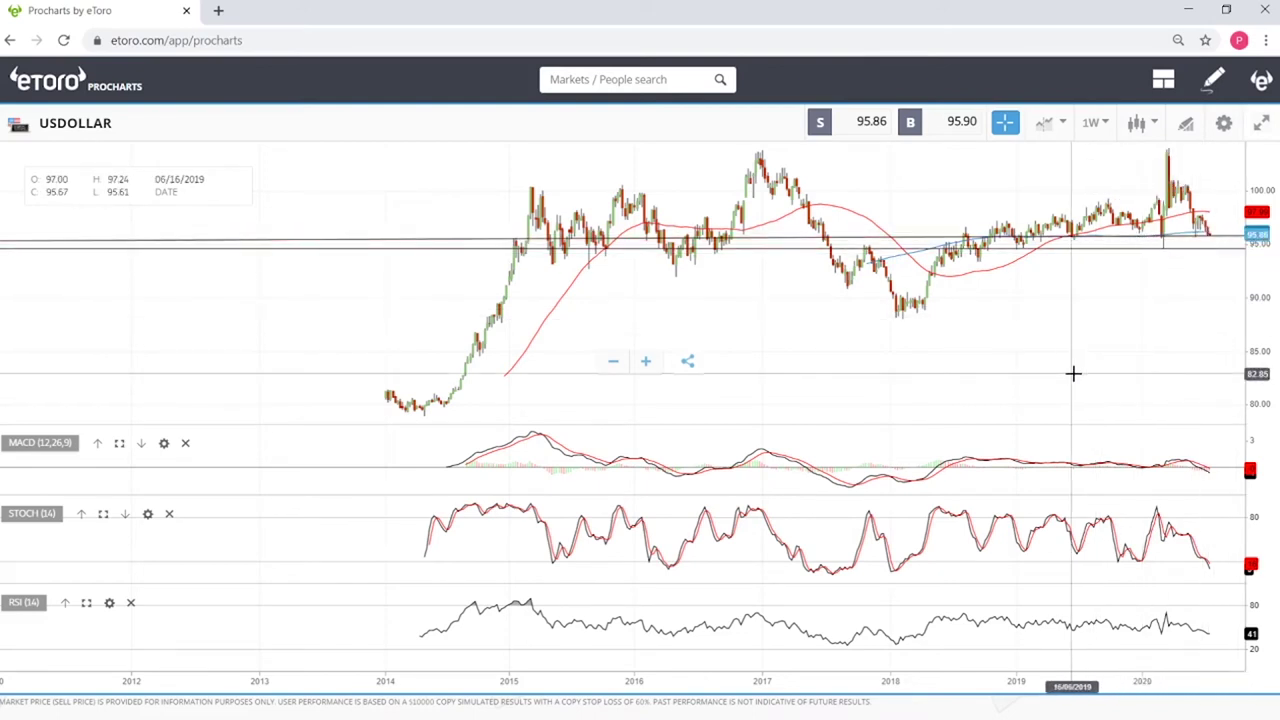
pyautogui.click(1094, 123)
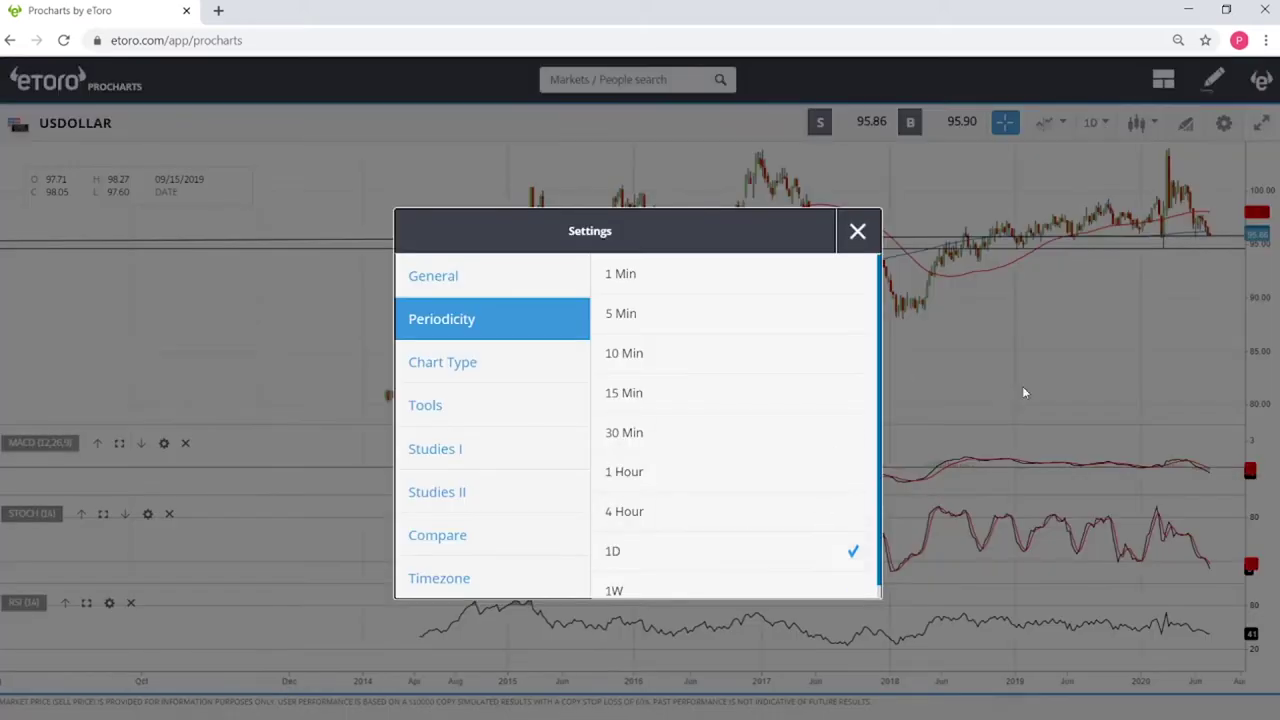
pyautogui.click(857, 233)
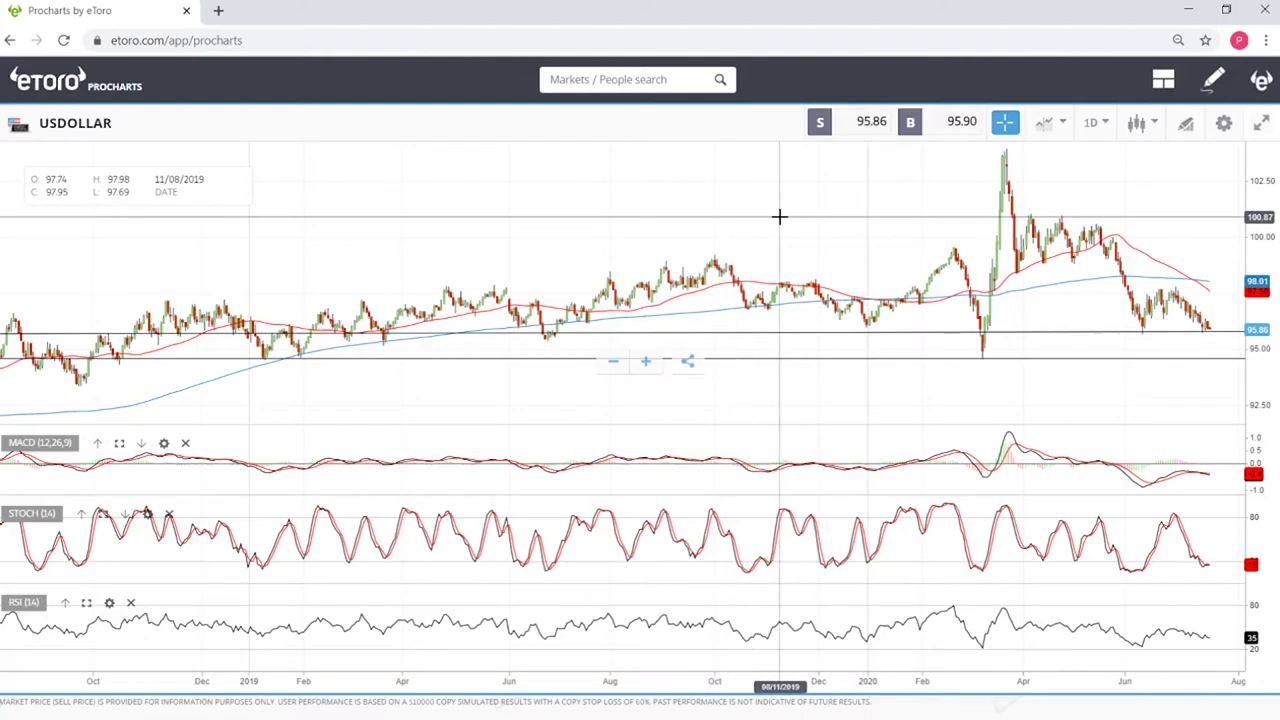
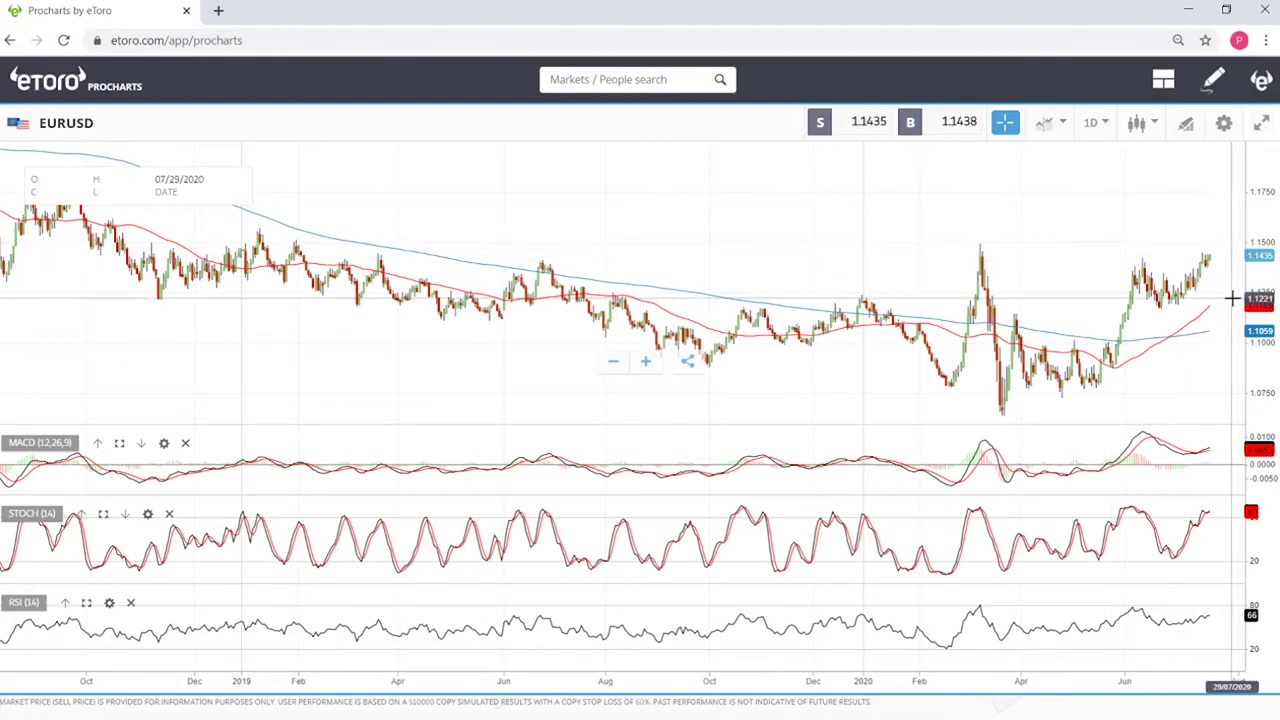
# - Search the markets for "au" and open the AUDUSD chart
pyautogui.scroll(5, 1232, 298)
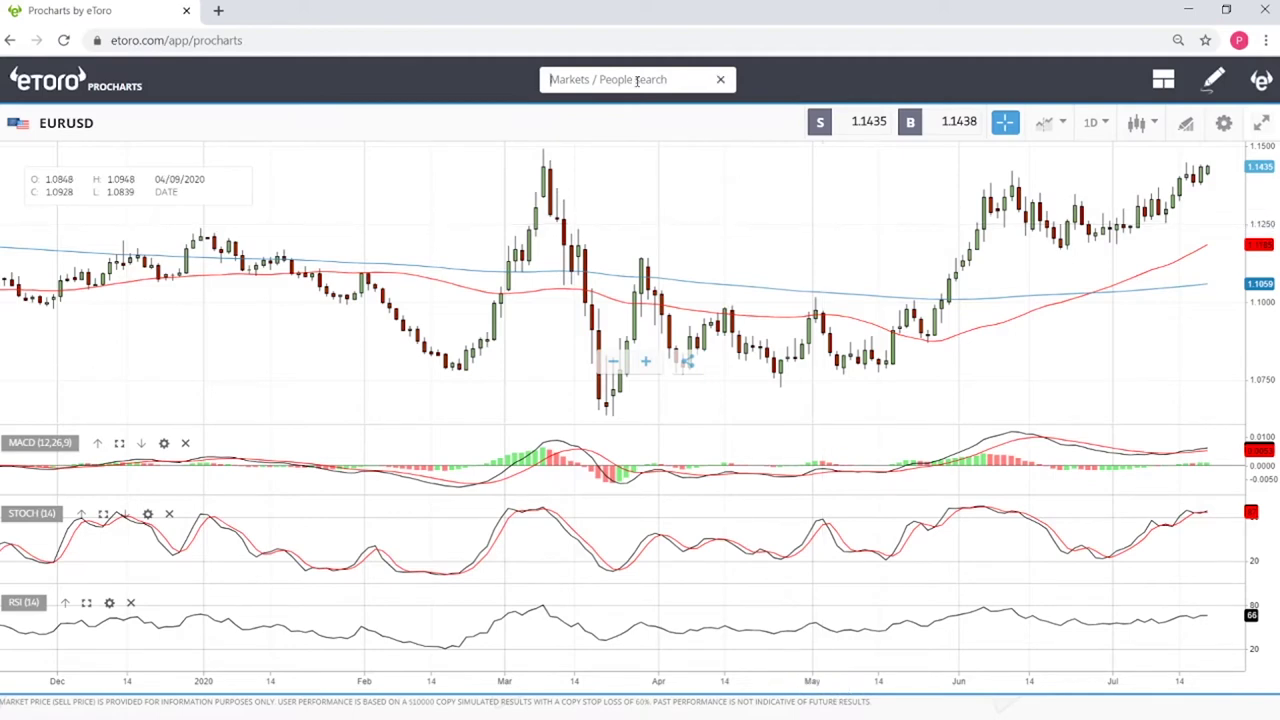
pyautogui.write('au')
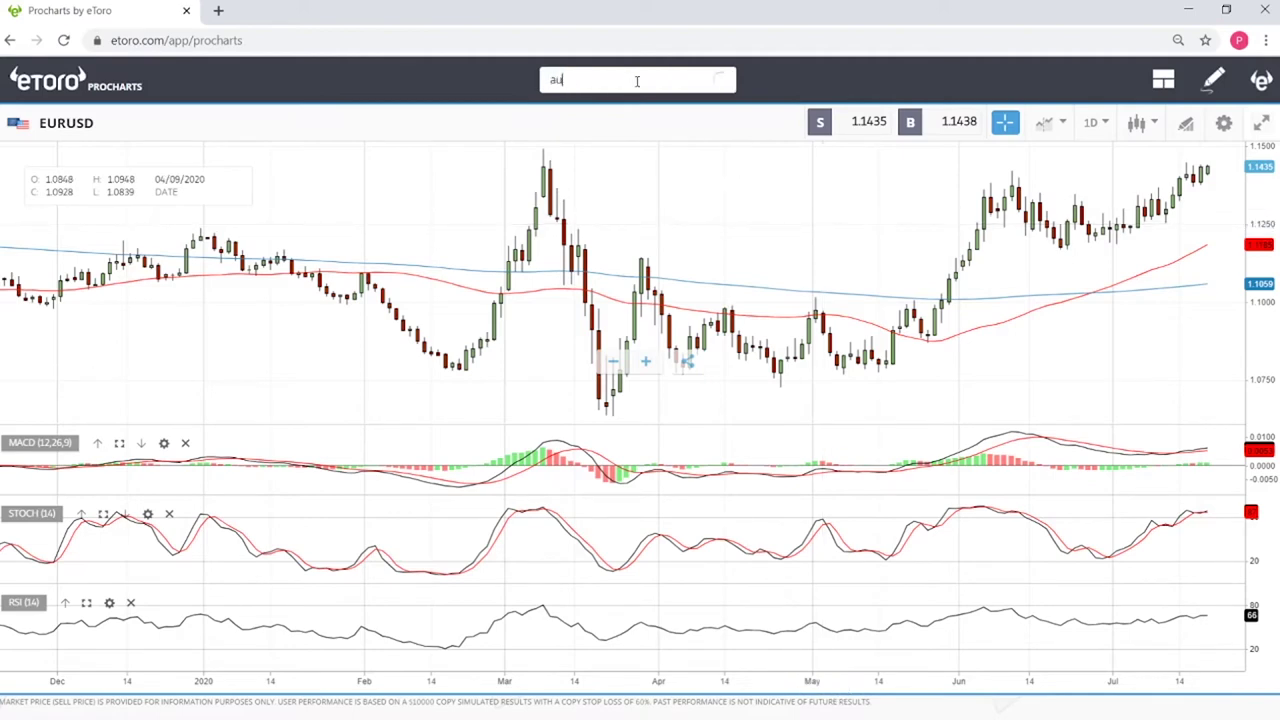
pyautogui.click(577, 140)
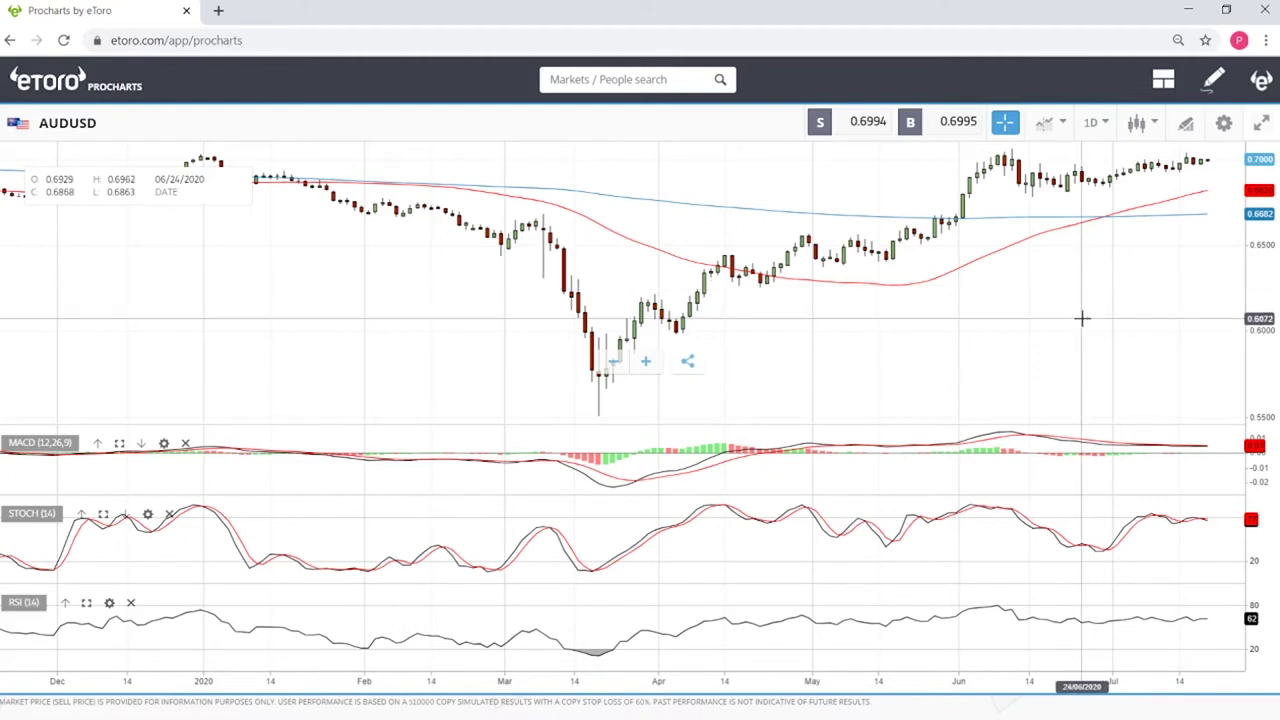
# - Search the markets for "gbp" and open the GBPUSD chart
pyautogui.click(615, 80)
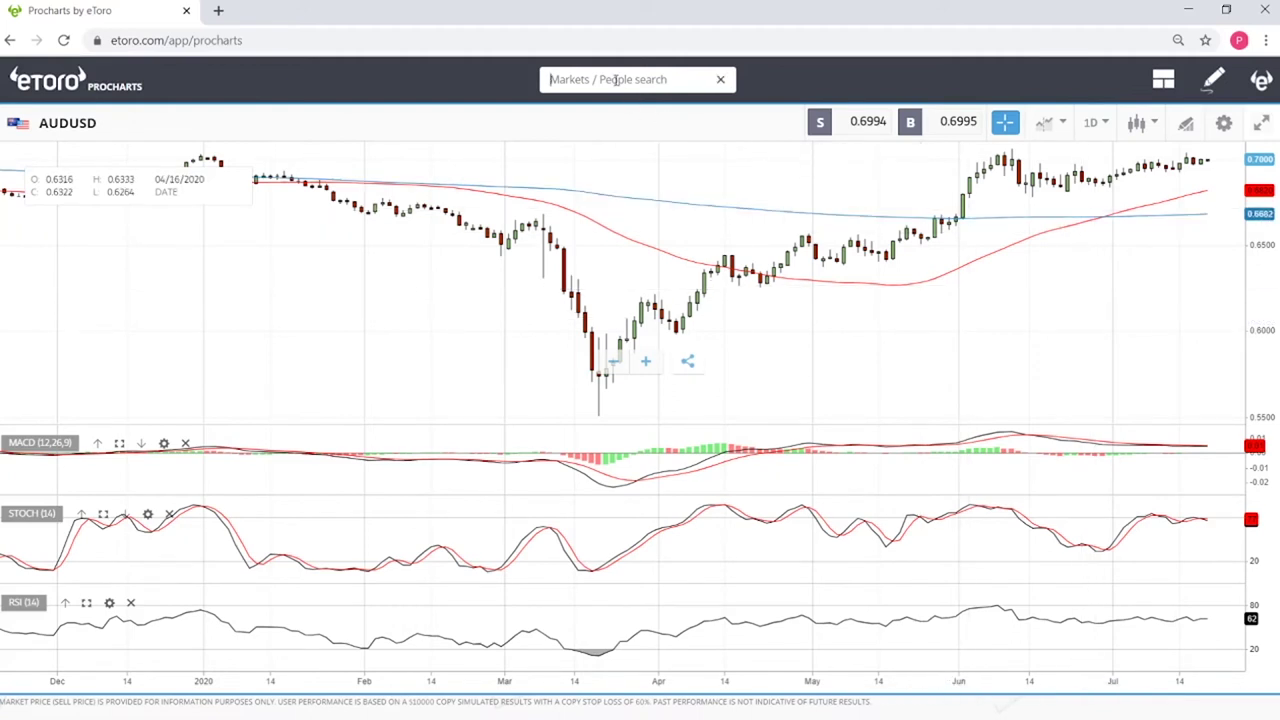
pyautogui.write('gbp')
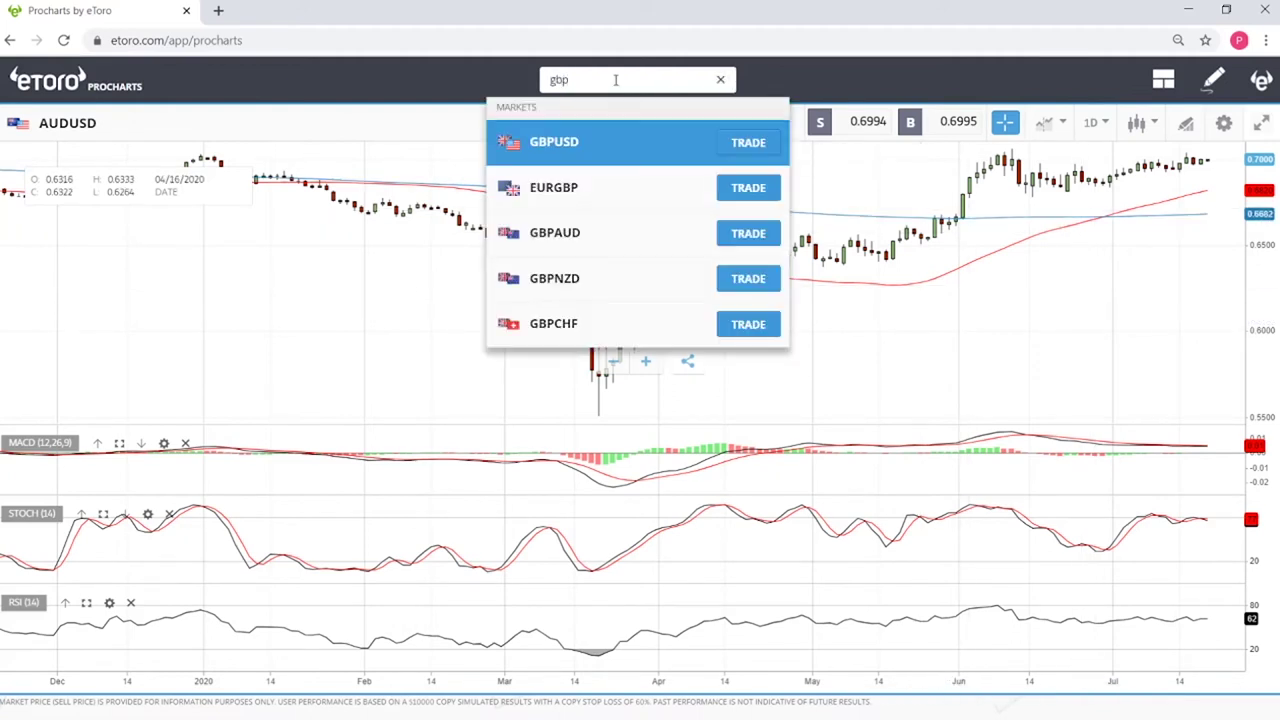
pyautogui.click(561, 144)
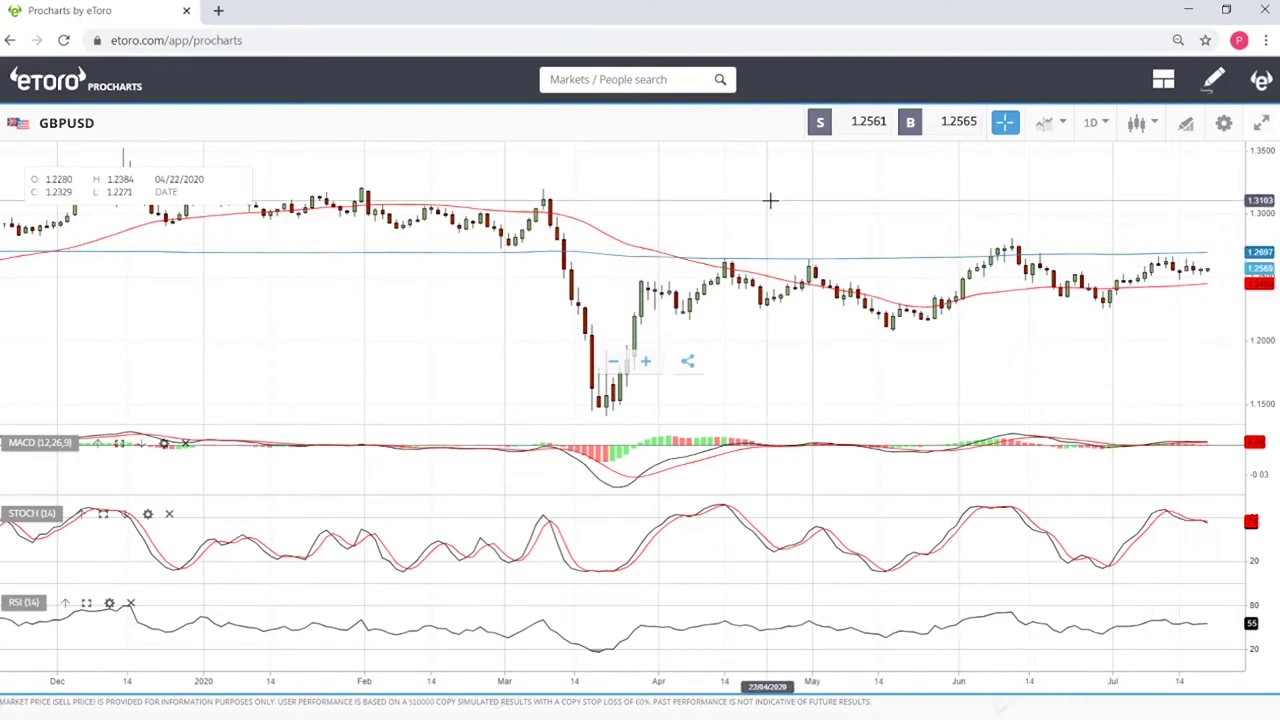
# - Search the markets for "copp" and open the COPPER chart
pyautogui.click(615, 80)
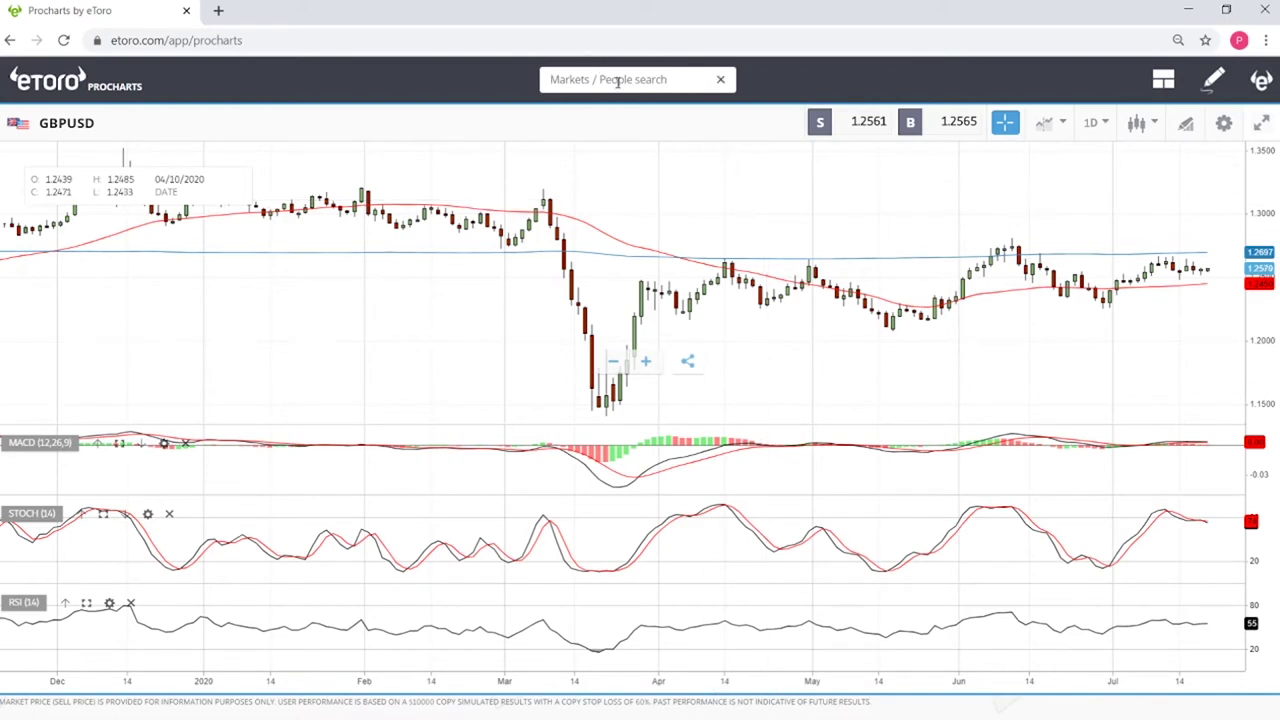
pyautogui.write('copp')
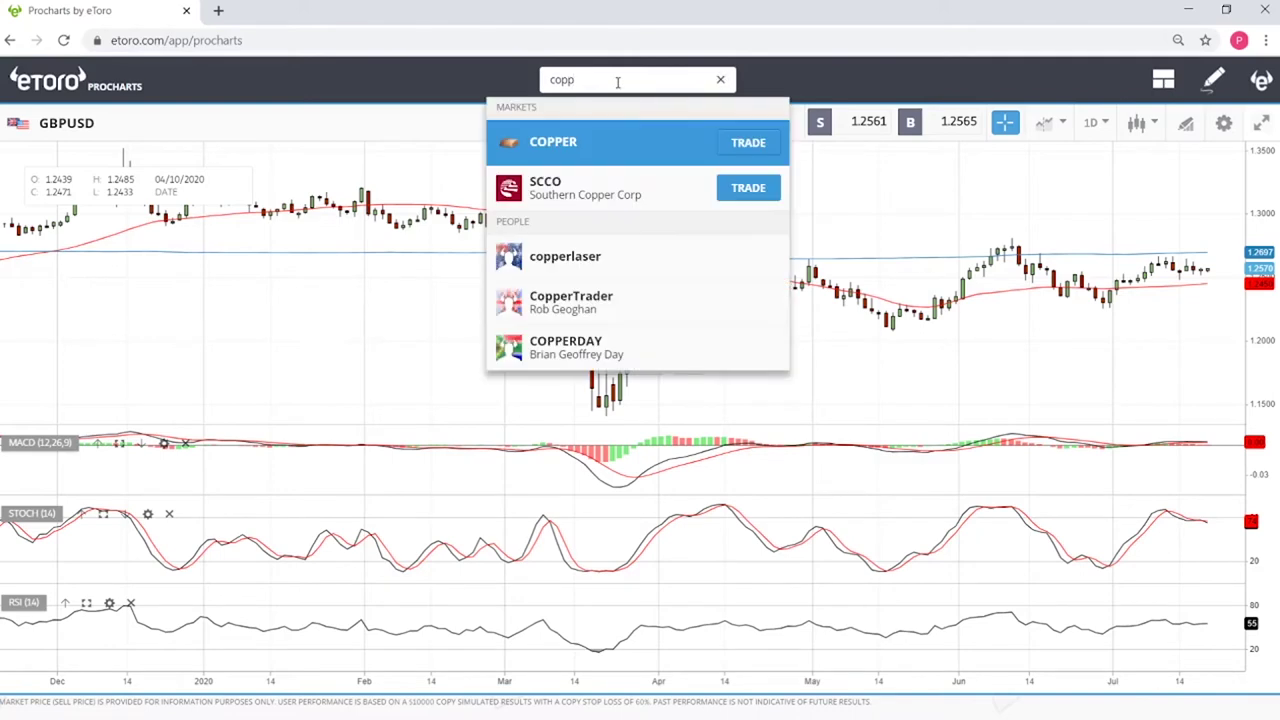
pyautogui.click(558, 141)
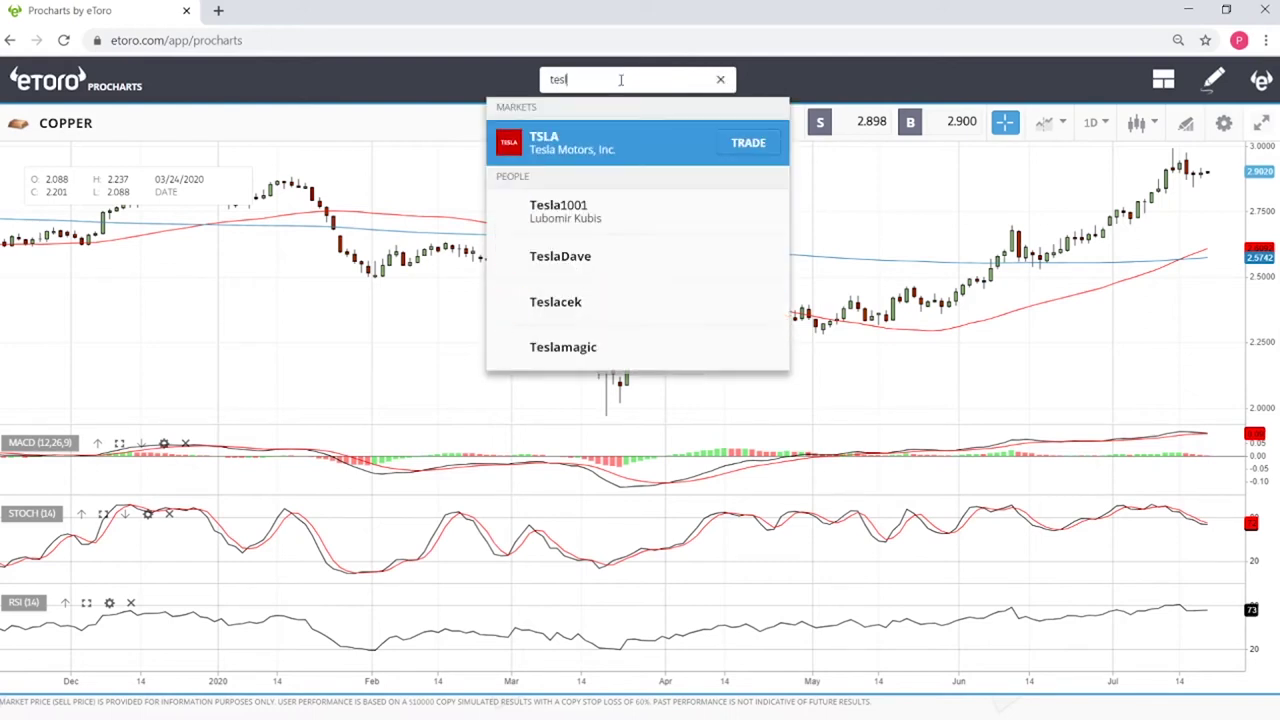
# - Search the markets for "tesl", open the TSLA chart and review its longer daily price history
pyautogui.click(590, 154)
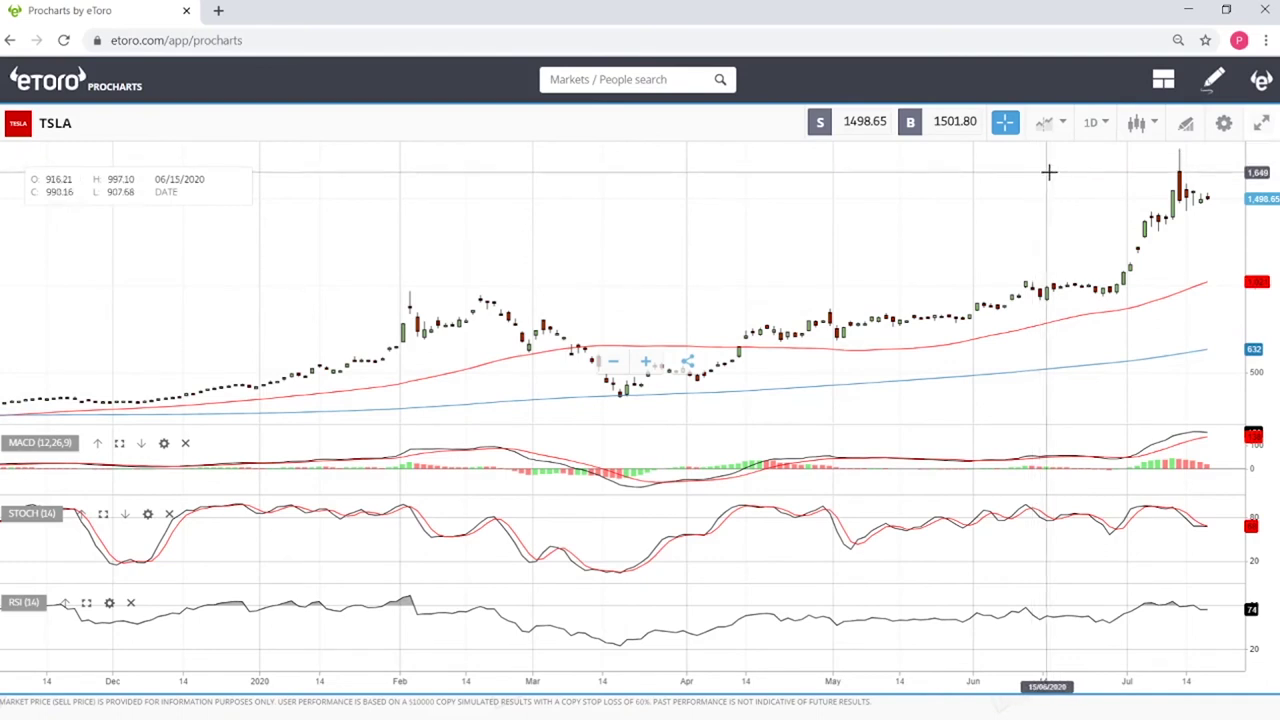
pyautogui.scroll(-5, 1077, 180)
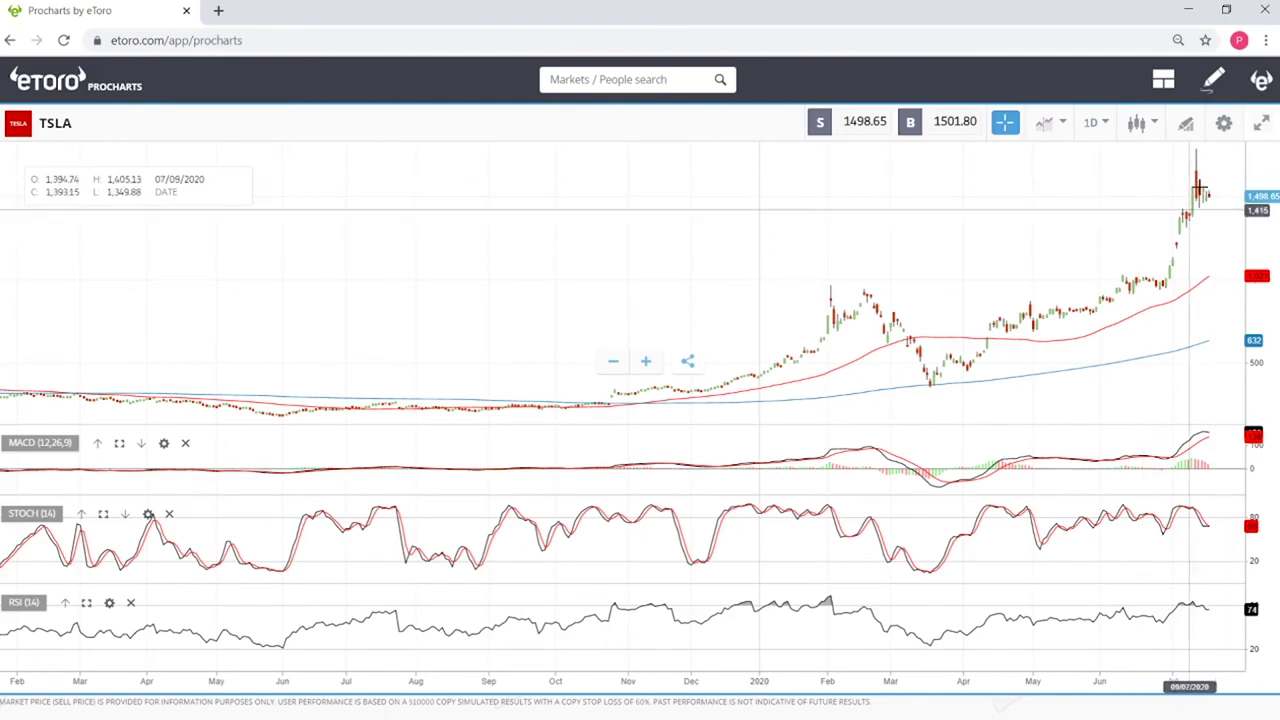
# - Search the markets for "zoom" and open the ZM chart
pyautogui.click(627, 84)
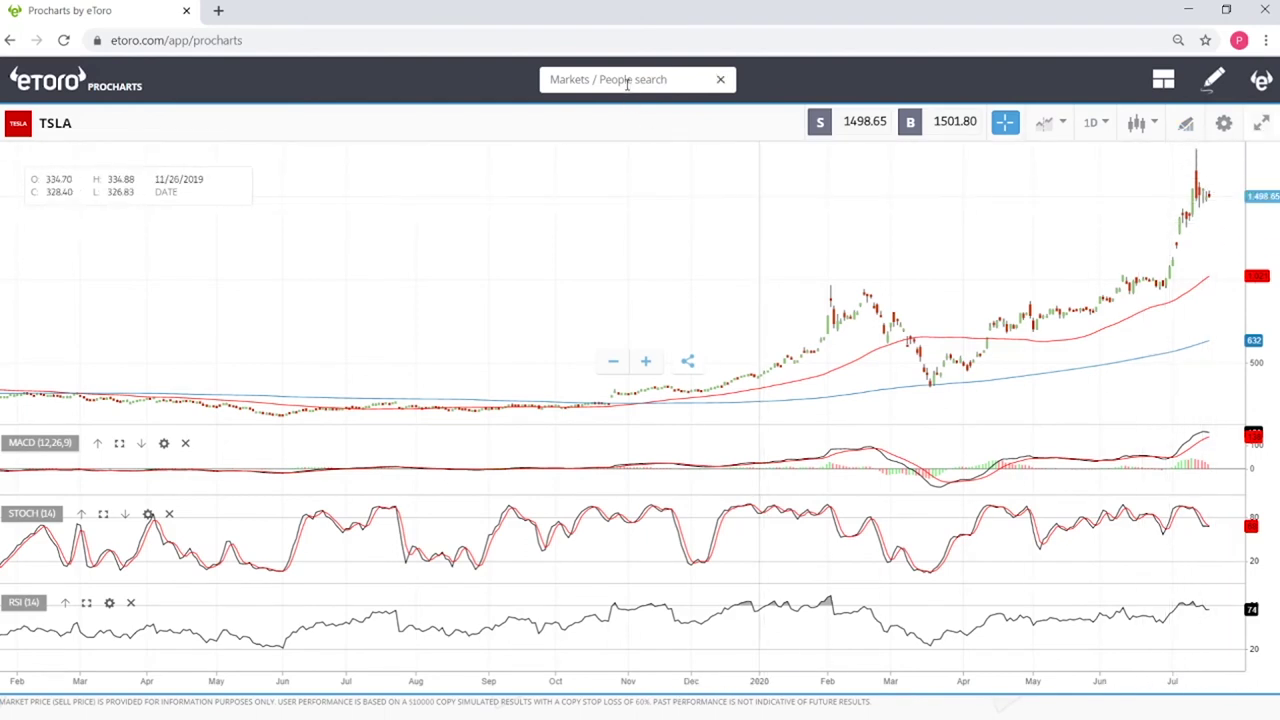
pyautogui.write('zoom')
pyautogui.press('Return')
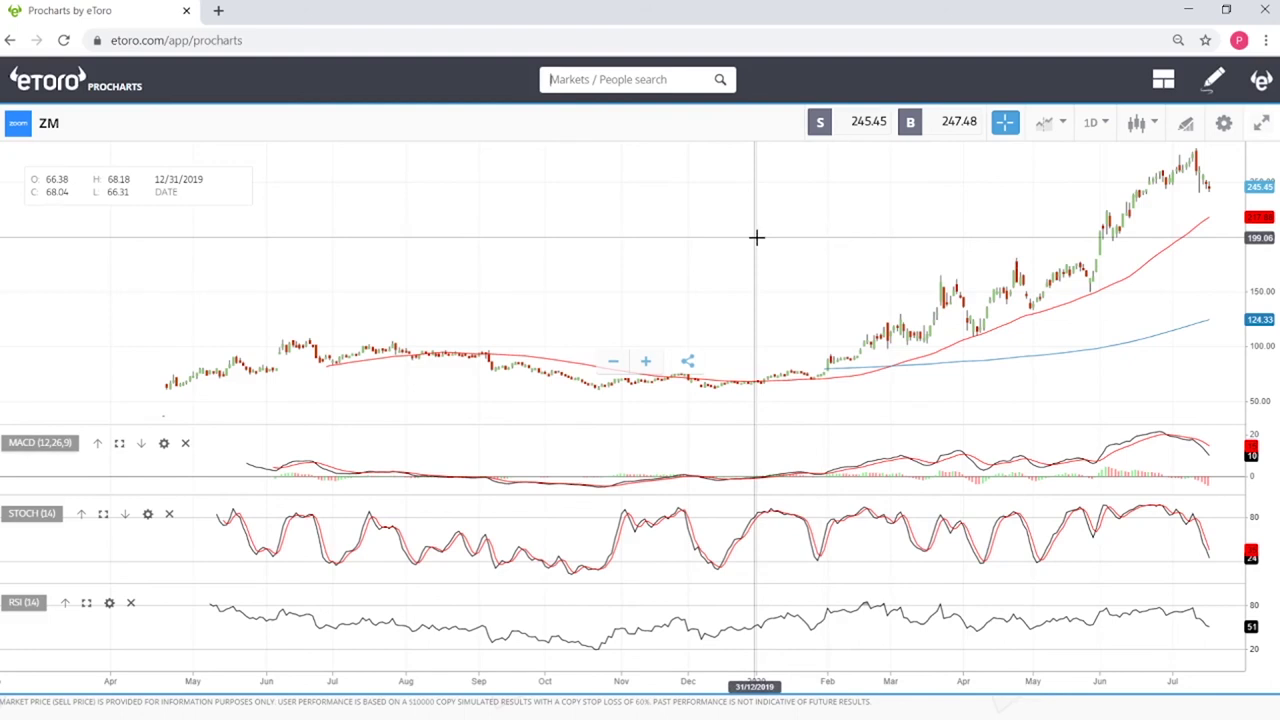
# - Search the markets for "air", open the AIR.PA chart and examine recent prices against the moving averages
pyautogui.click(615, 84)
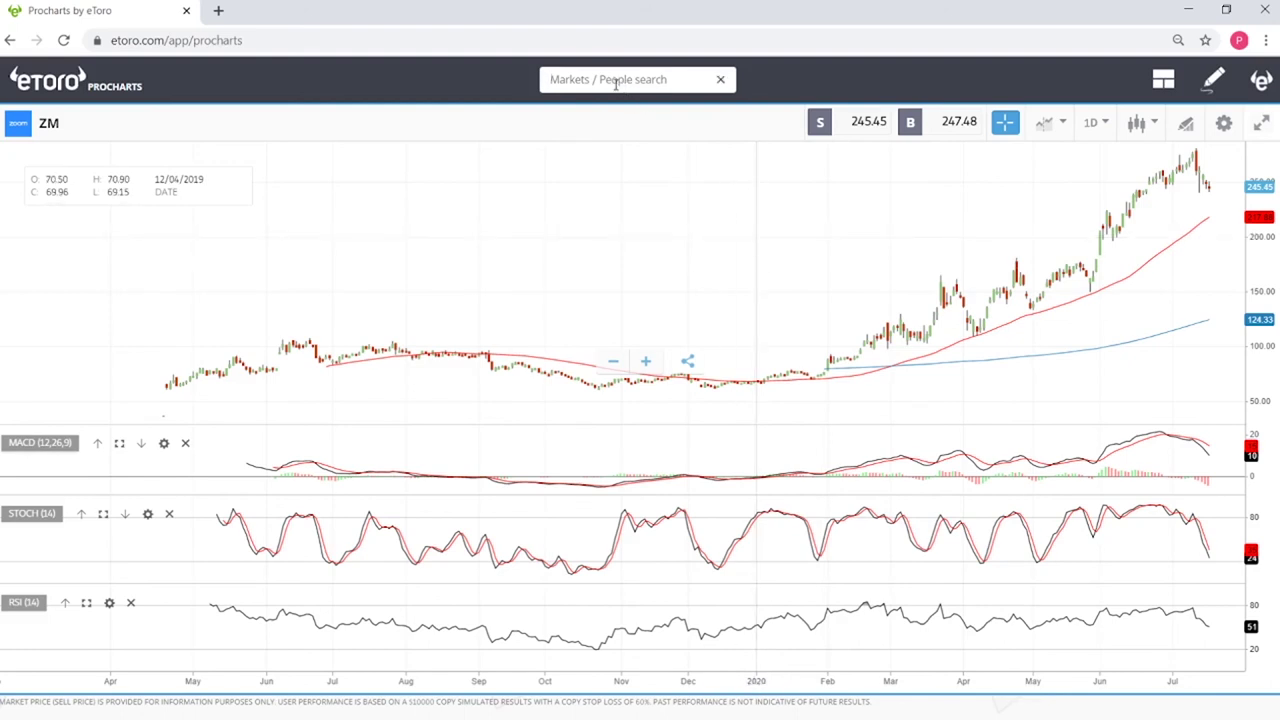
pyautogui.write('air')
pyautogui.press('Return')
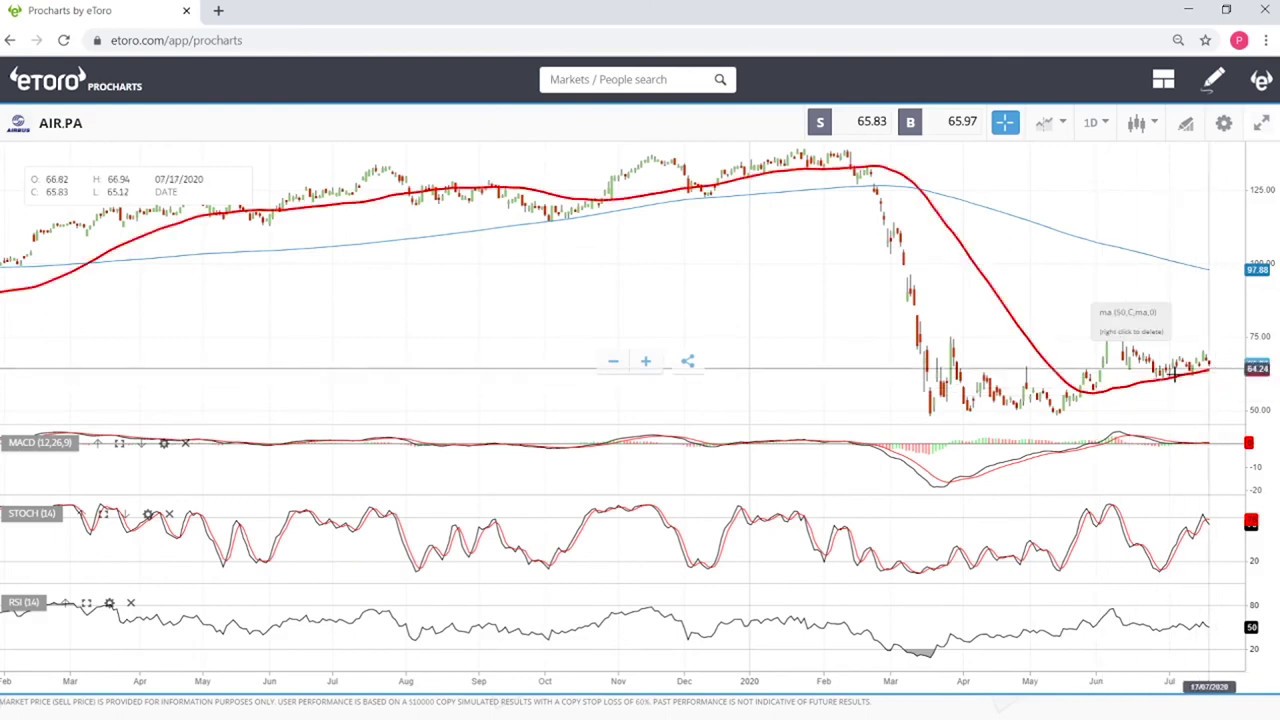
pyautogui.scroll(5, 1186, 374)
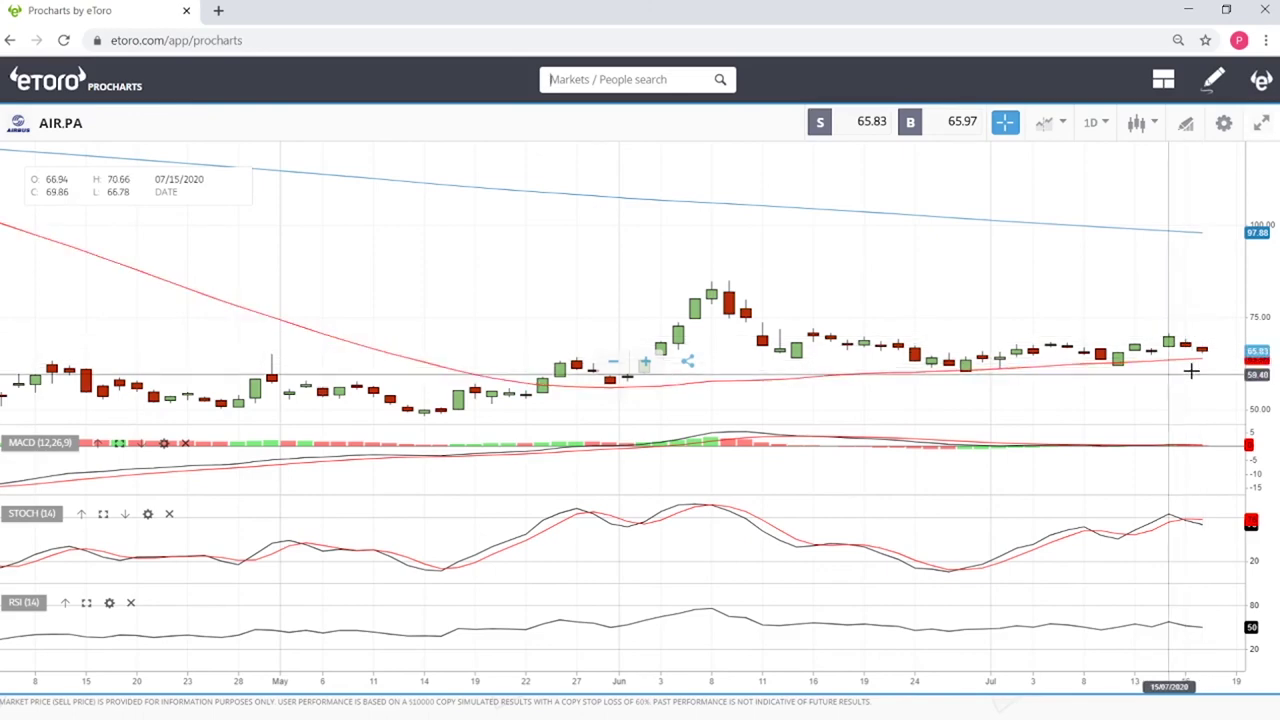
pyautogui.scroll(-3, 1208, 357)
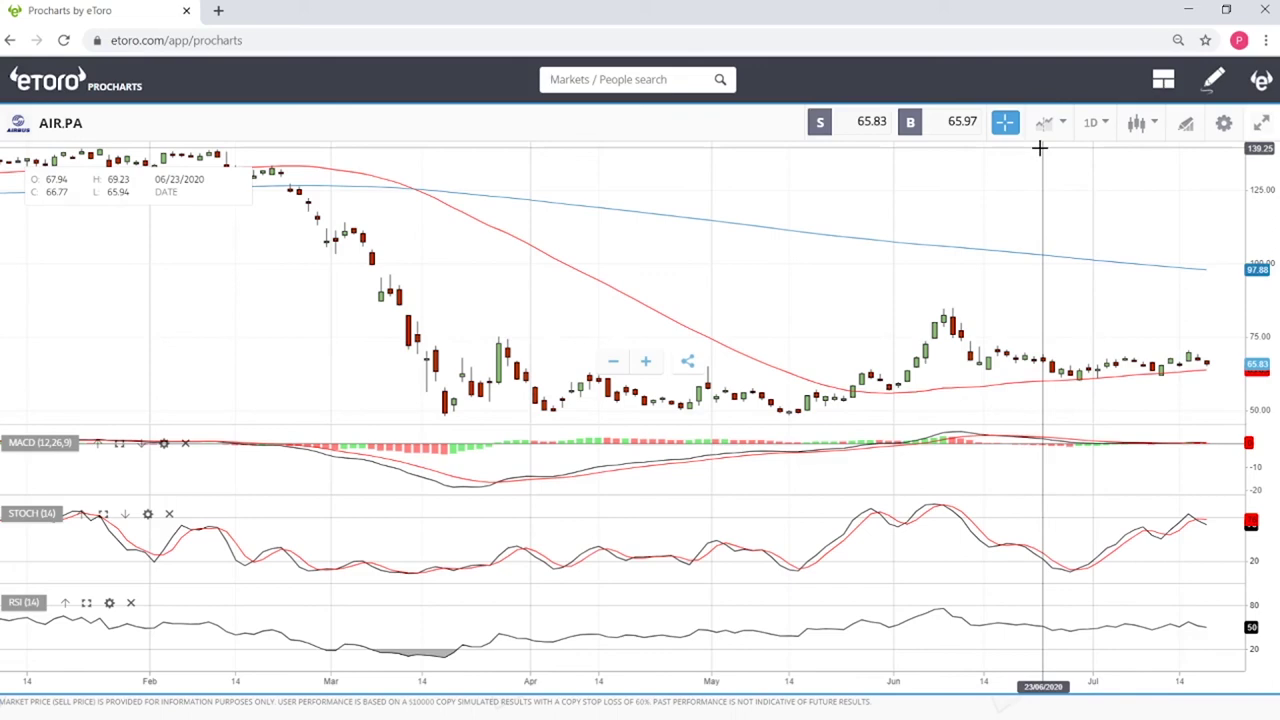
pyautogui.scroll(-4, 917, 277)
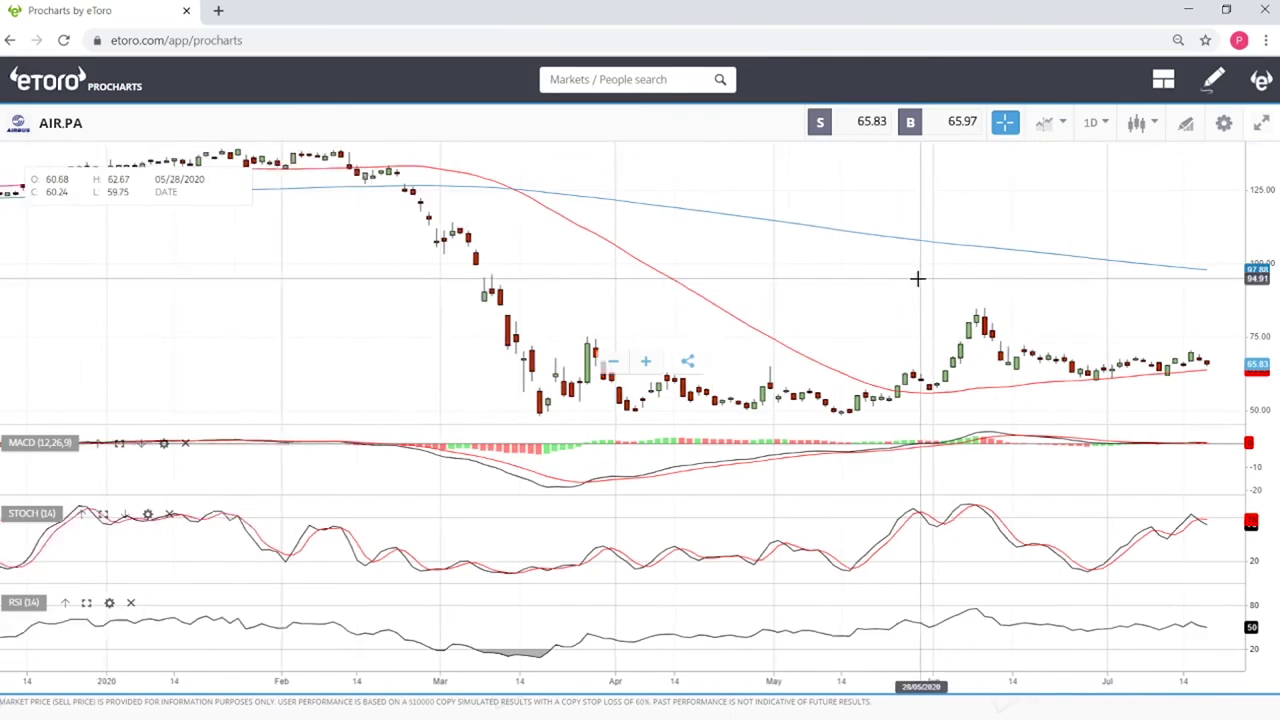